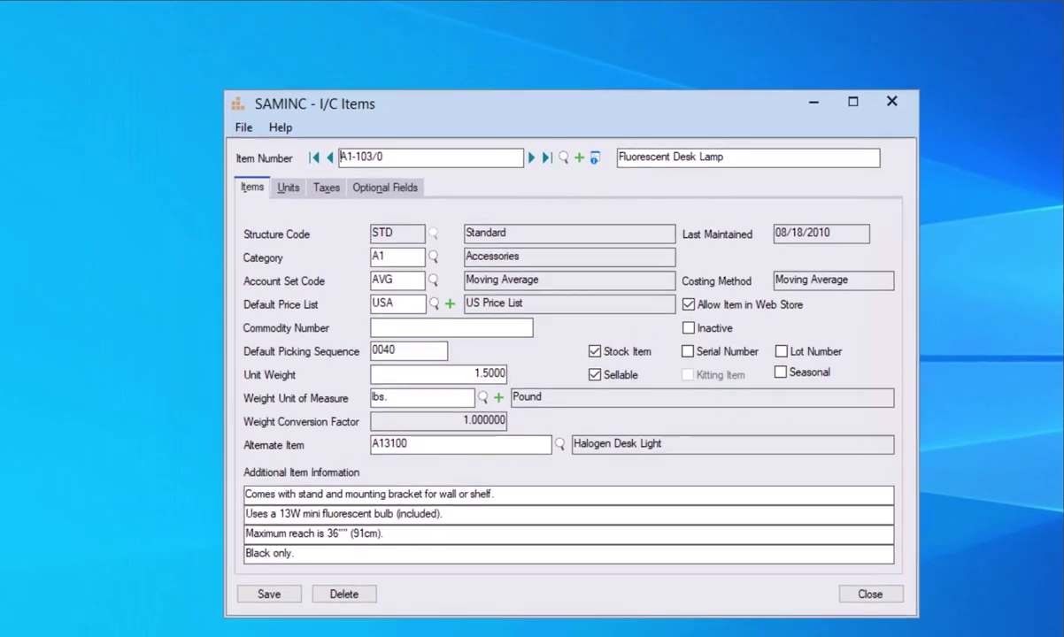
Step: Open the Categories and Account Sets setup windows from I/C Setup and arrange them beside the I/C Items window
{"action": "left_click", "coordinate": [344, 630]}
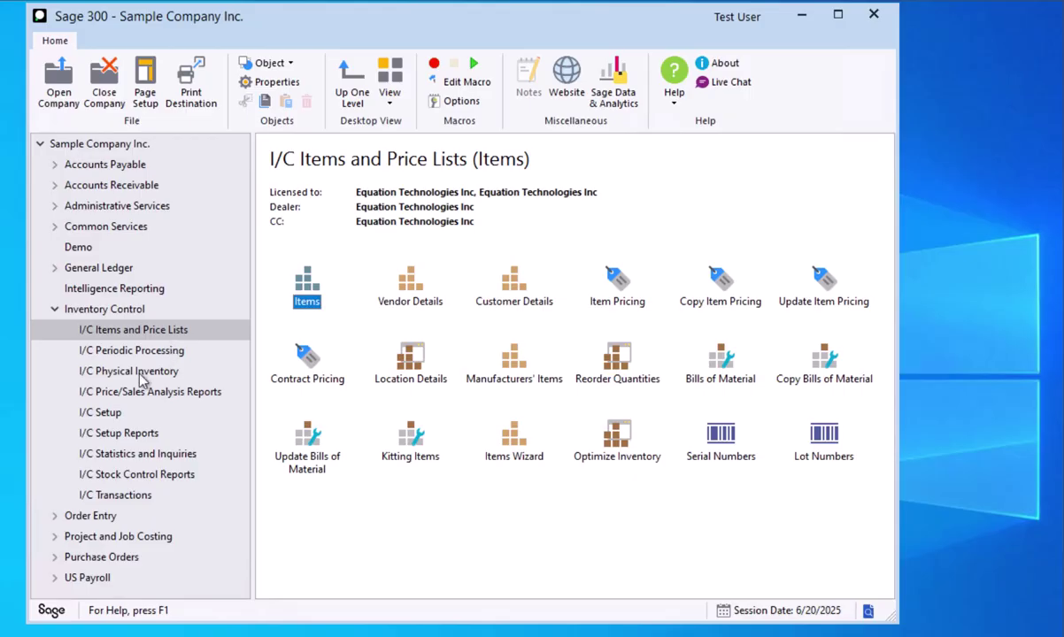
{"action": "left_click", "coordinate": [94, 418]}
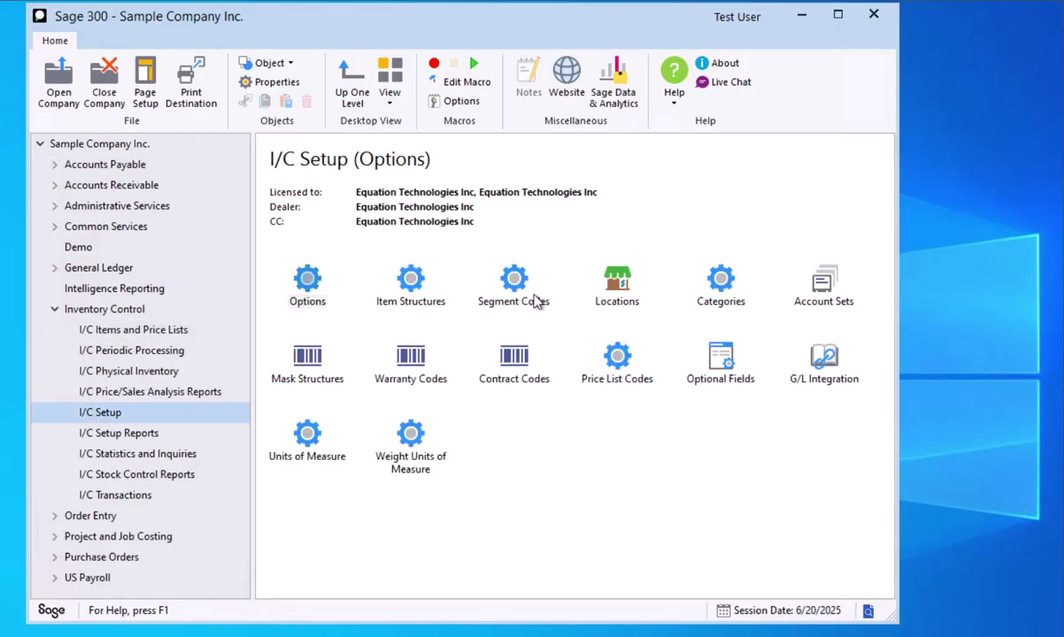
{"action": "double_click", "coordinate": [724, 288]}
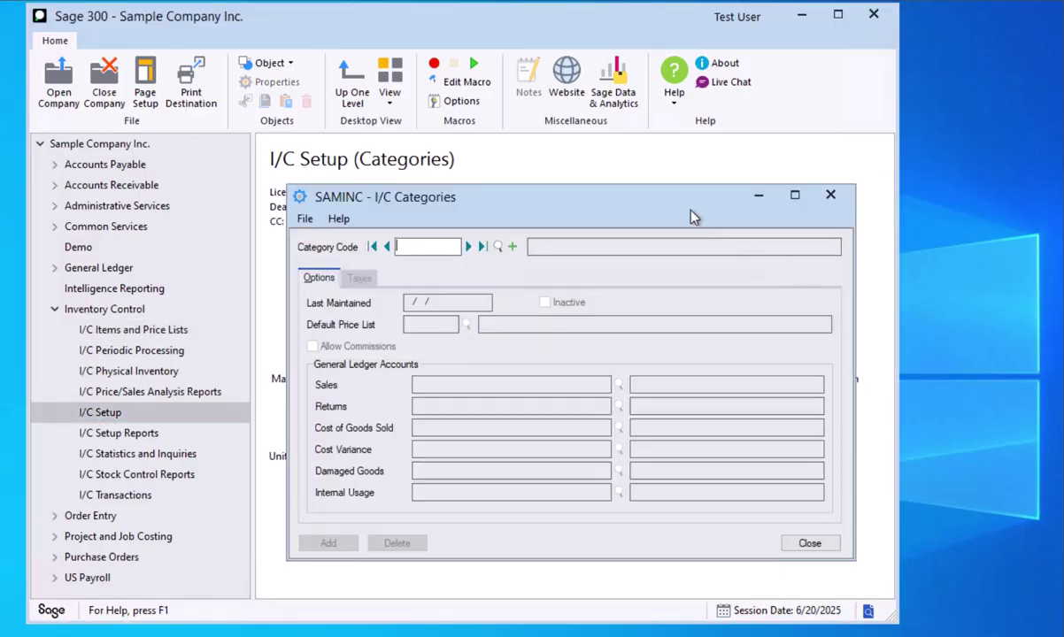
{"action": "left_click_drag", "start_coordinate": [693, 217], "coordinate": [404, 199]}
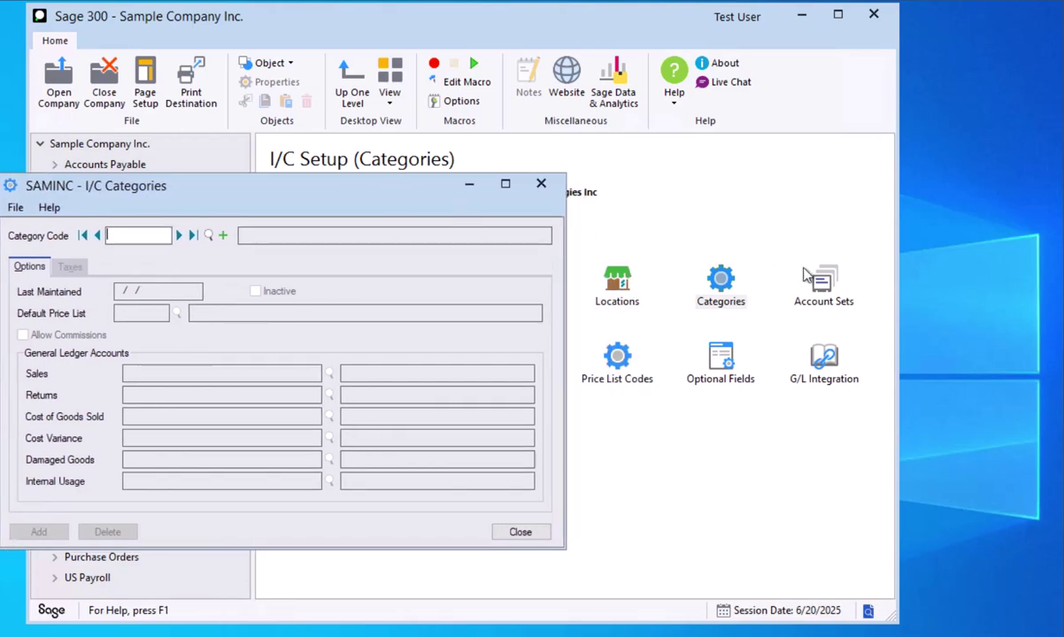
{"action": "left_click", "coordinate": [823, 281]}
{"action": "left_click", "coordinate": [801, 15]}
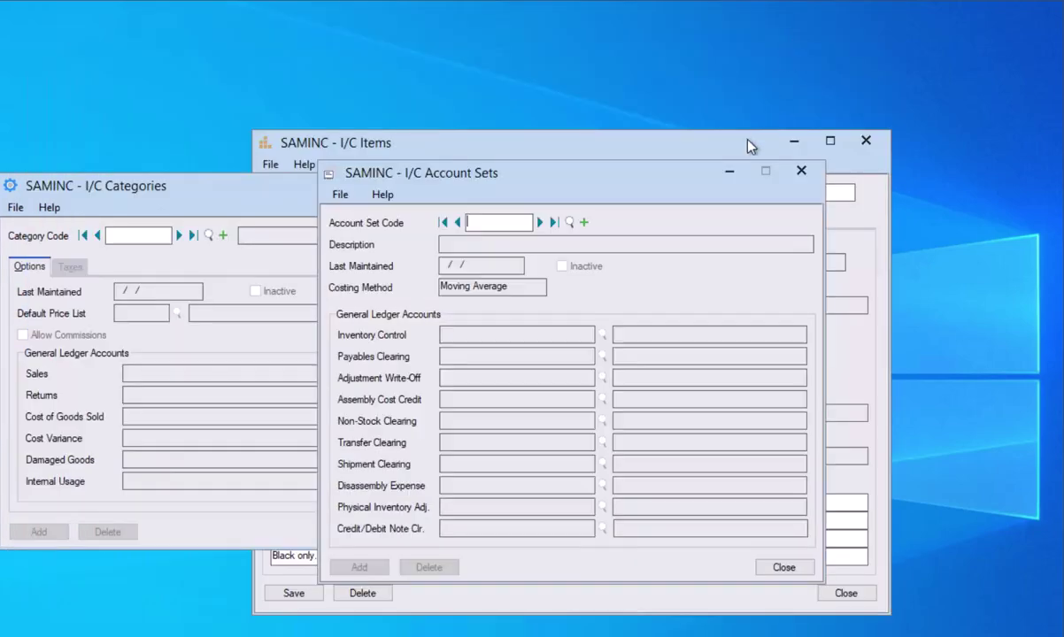
{"action": "left_click_drag", "start_coordinate": [675, 180], "coordinate": [1030, 144]}
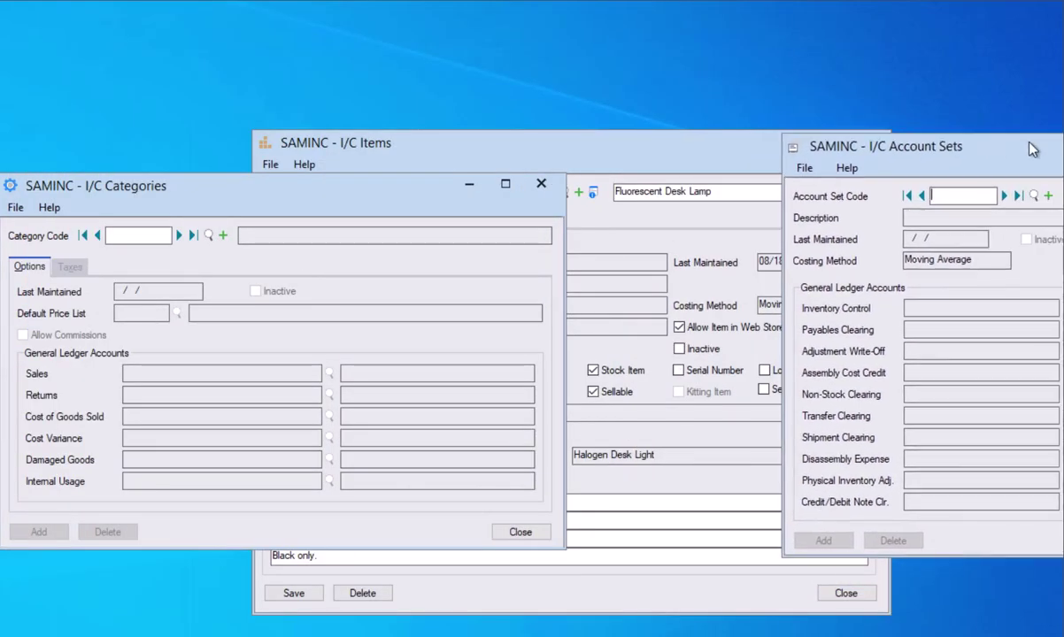
{"action": "left_click_drag", "start_coordinate": [390, 193], "coordinate": [681, 369]}
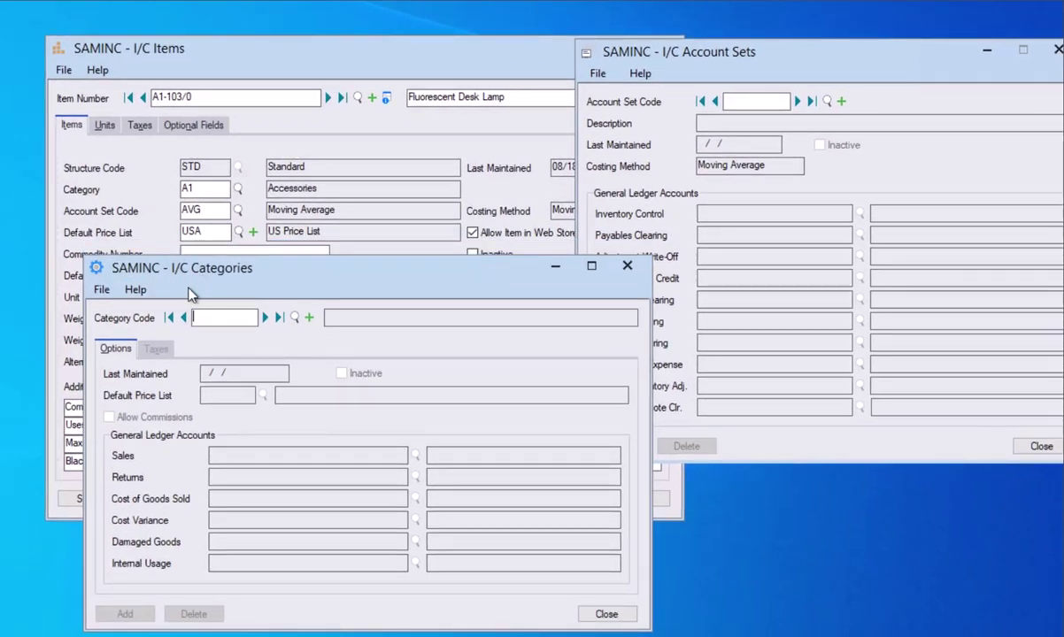
Step: Review the G/L accounts of category A1 and account set AVG and the available costing methods, then close Account Sets
{"action": "left_click", "coordinate": [264, 318]}
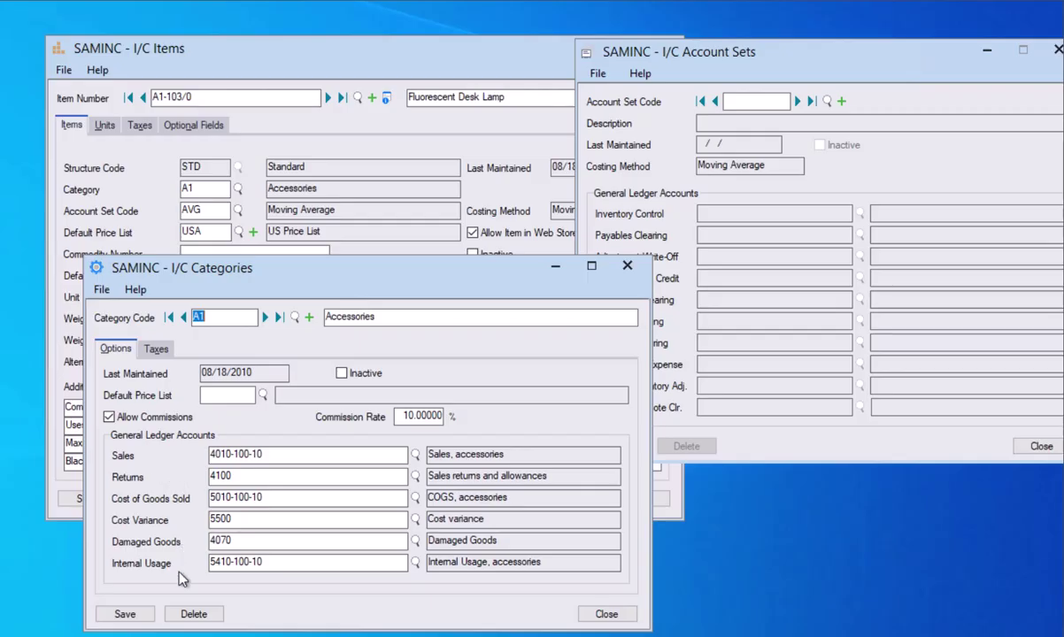
{"action": "left_click", "coordinate": [798, 103]}
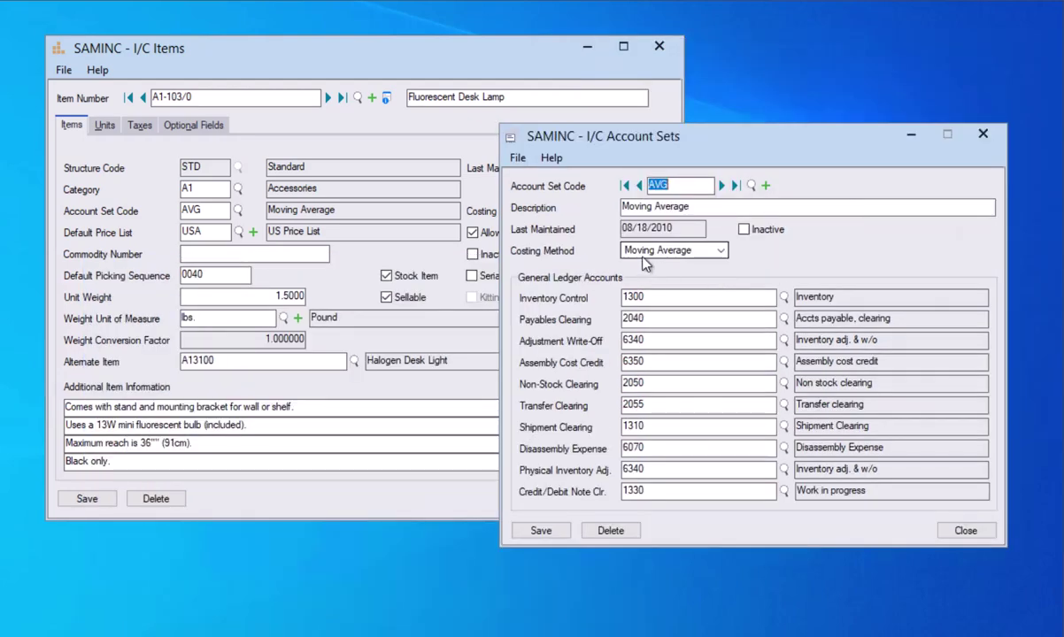
{"action": "left_click", "coordinate": [722, 253]}
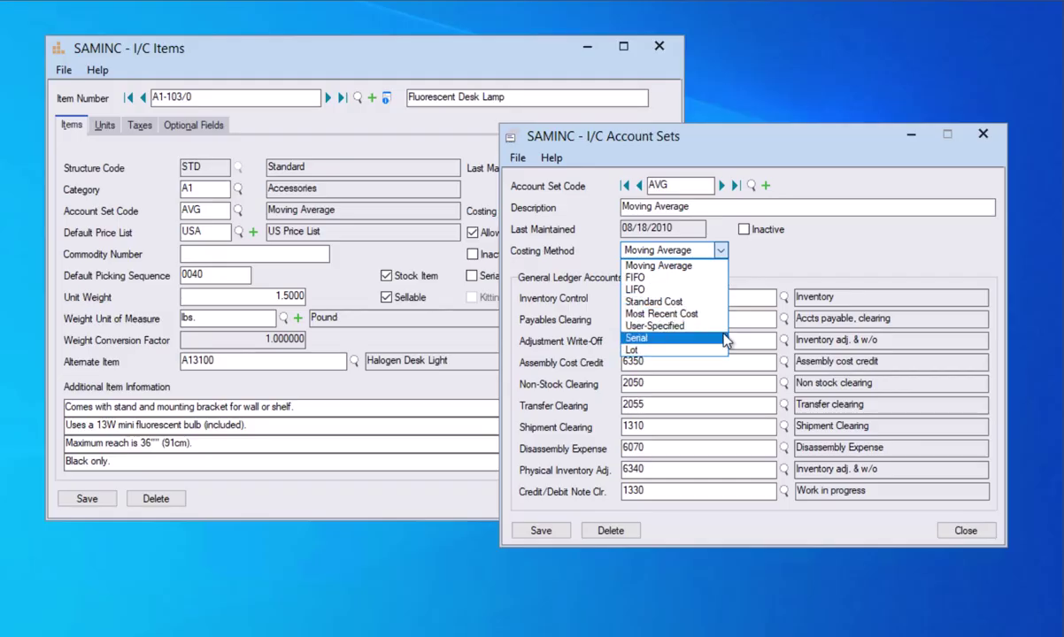
{"action": "left_click", "coordinate": [983, 134]}
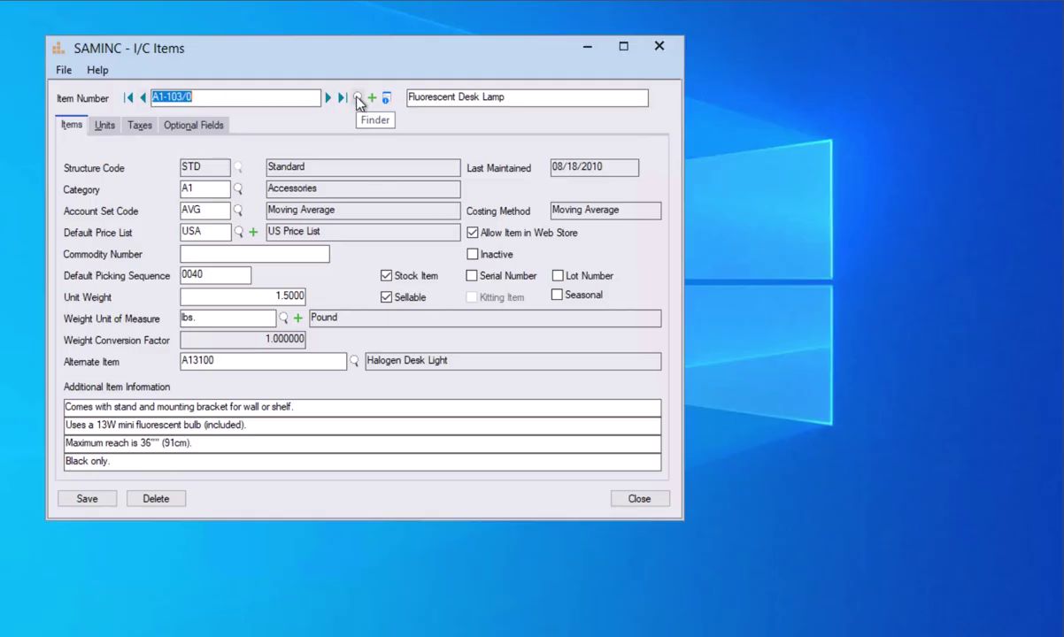
Step: Load item A1-900/G and review its lot number settings, then return to its general item details
{"action": "left_click", "coordinate": [143, 98]}
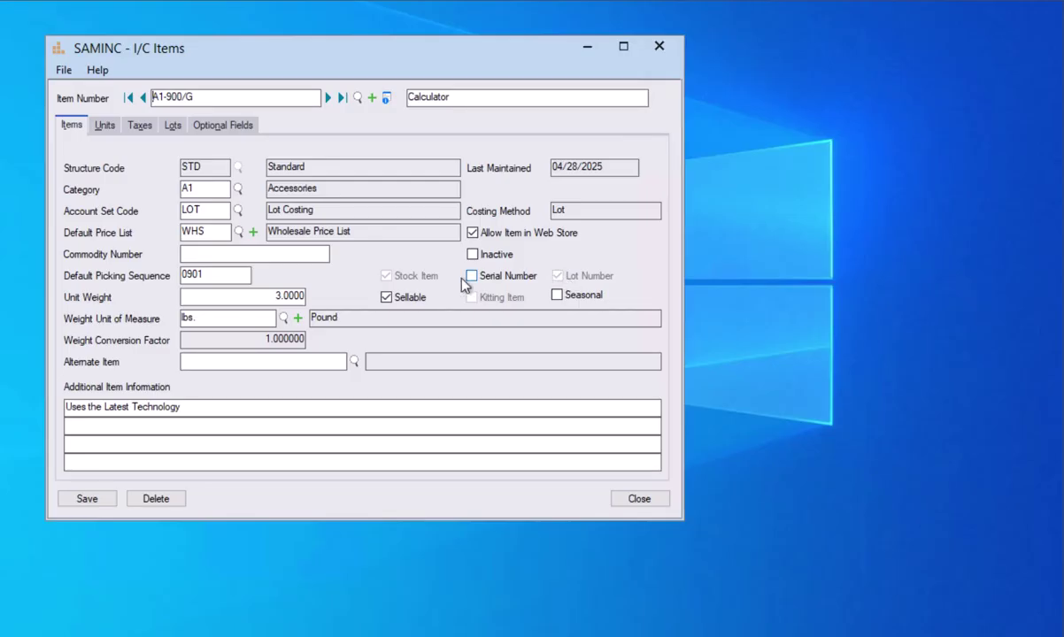
{"action": "left_click", "coordinate": [174, 131]}
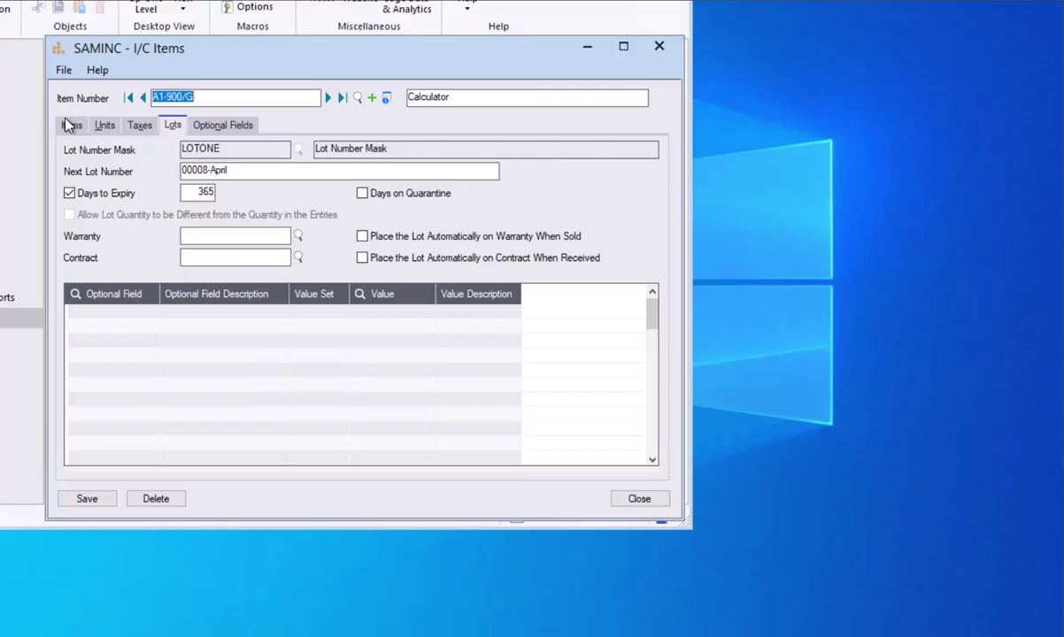
{"action": "left_click", "coordinate": [70, 125]}
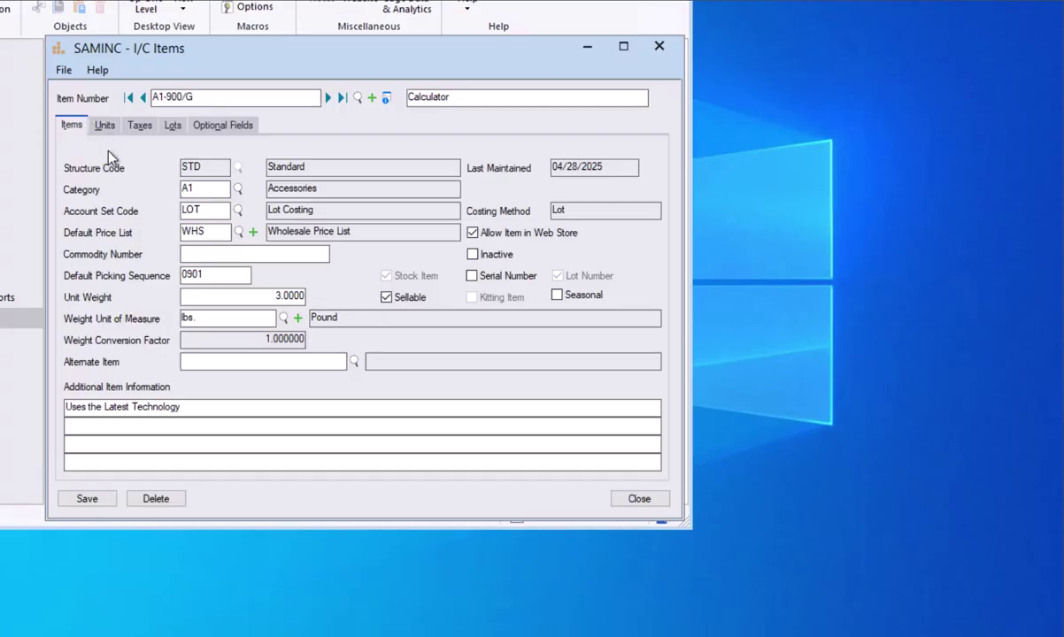
Step: Compare the units of measure of A1-900/G with the conversion factors and stocking unit of item A1-103/0
{"action": "left_click", "coordinate": [104, 126]}
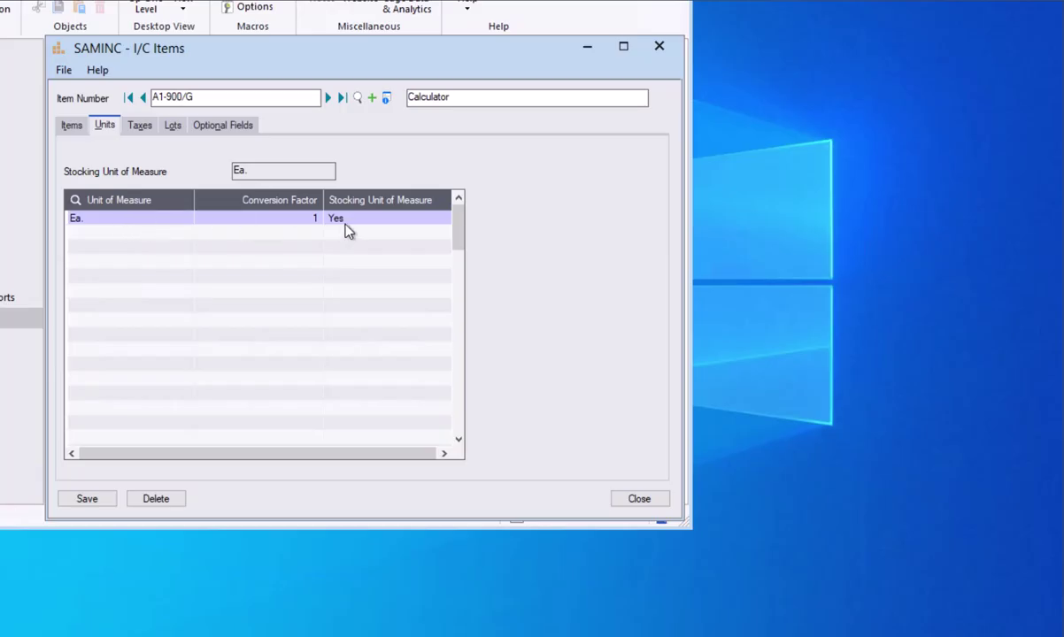
{"action": "left_click", "coordinate": [127, 97]}
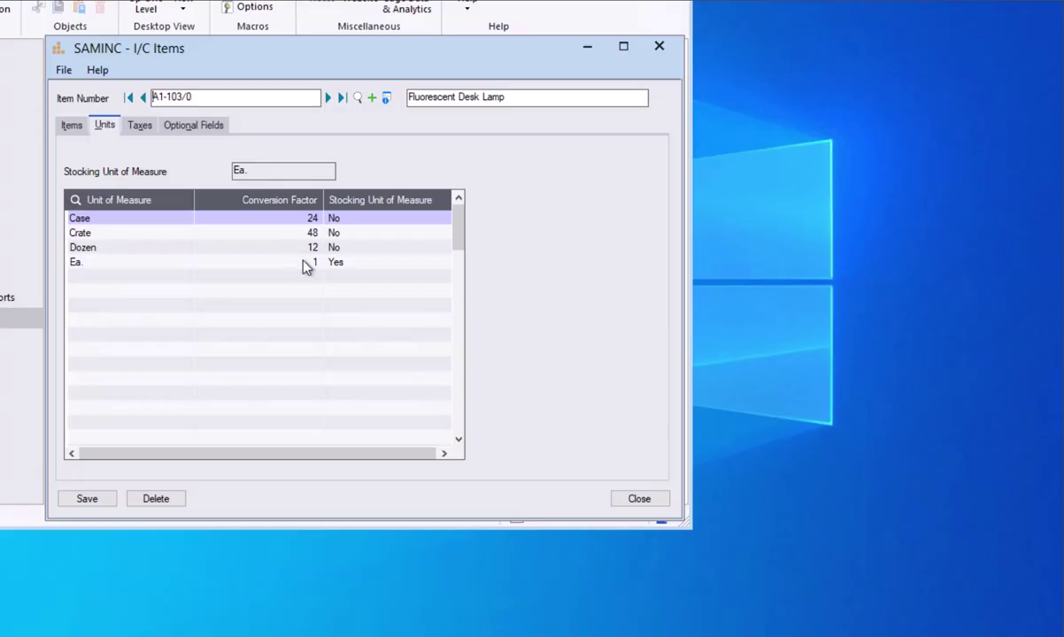
{"action": "left_click", "coordinate": [124, 263]}
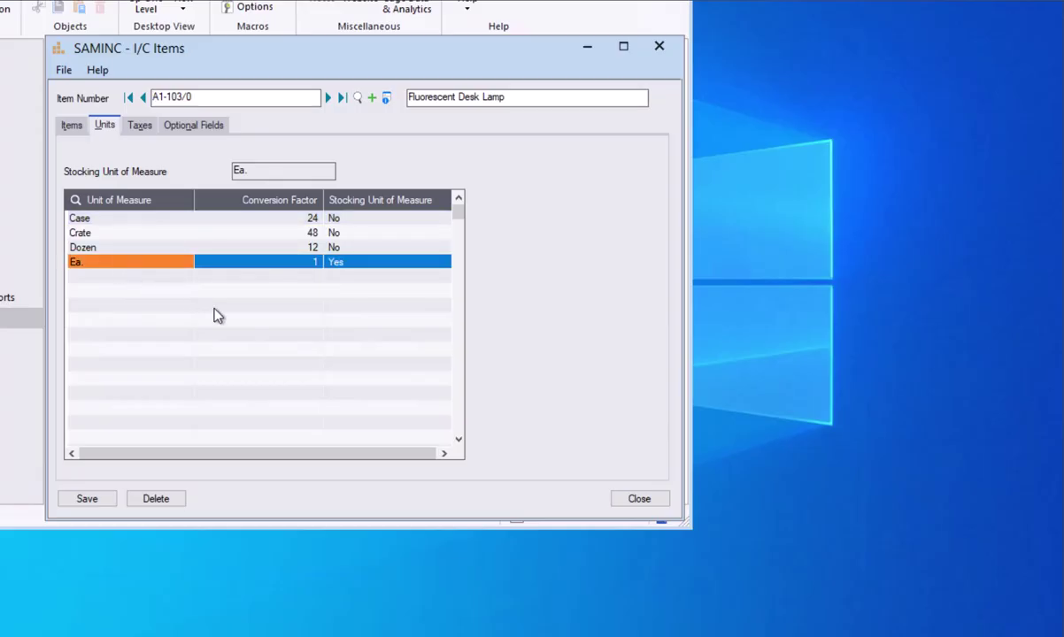
{"action": "left_click", "coordinate": [181, 248]}
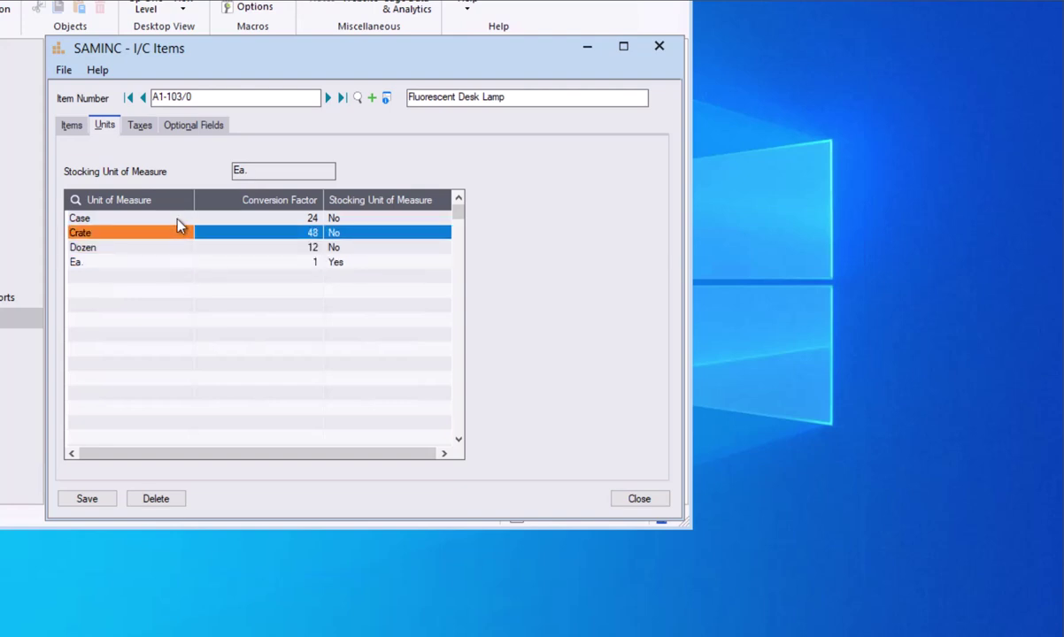
{"action": "left_click", "coordinate": [180, 220]}
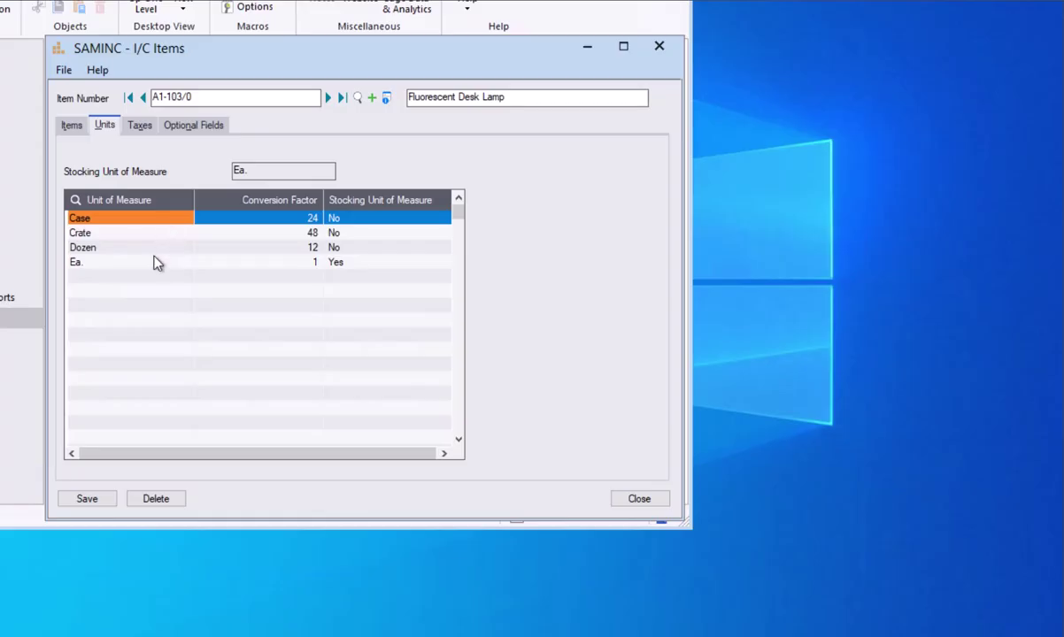
{"action": "left_click", "coordinate": [97, 266]}
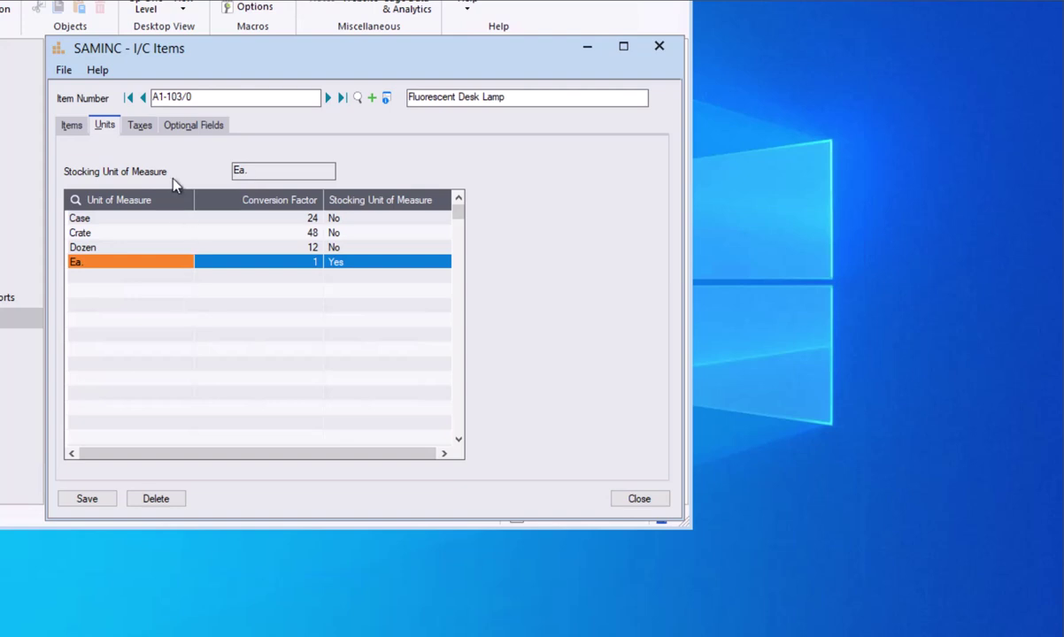
Step: Review the tax authorities and optional fields of item A1-103/0, then close the I/C Items window
{"action": "left_click", "coordinate": [140, 128]}
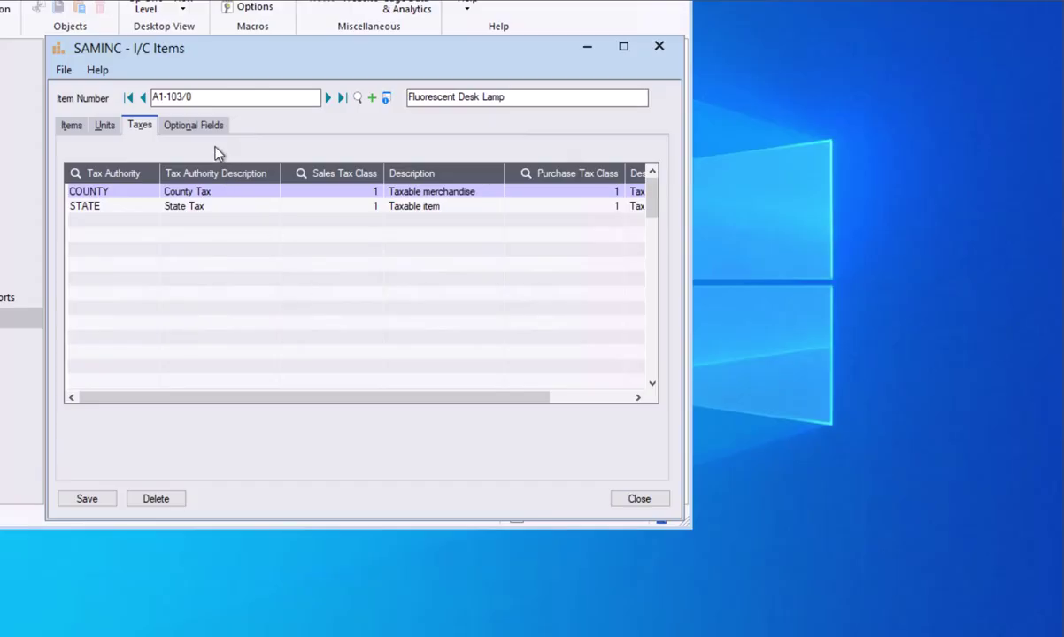
{"action": "left_click", "coordinate": [196, 125]}
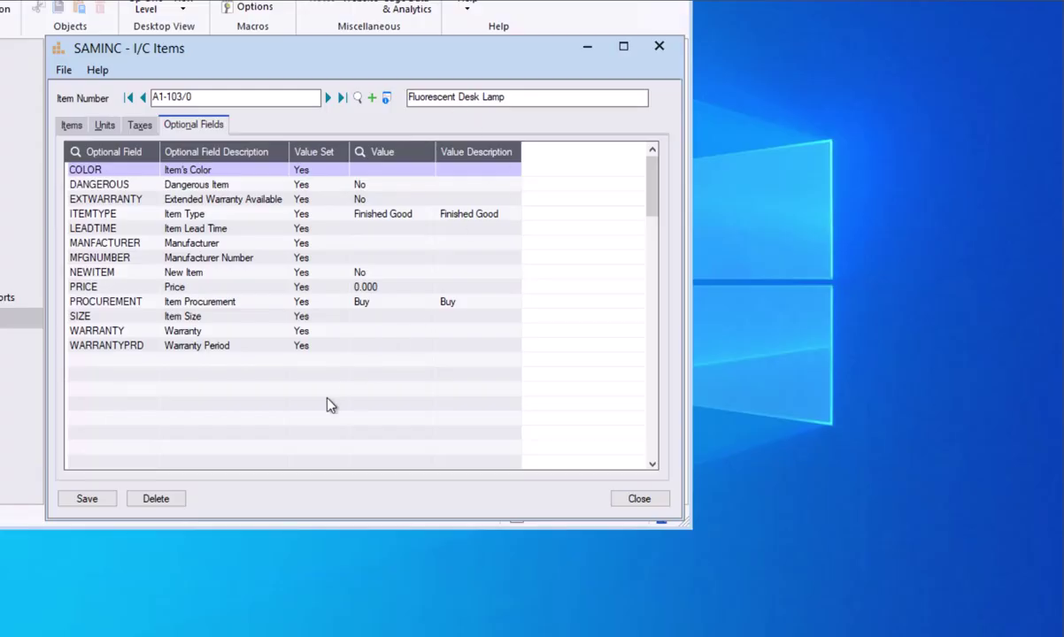
{"action": "left_click", "coordinate": [660, 48]}
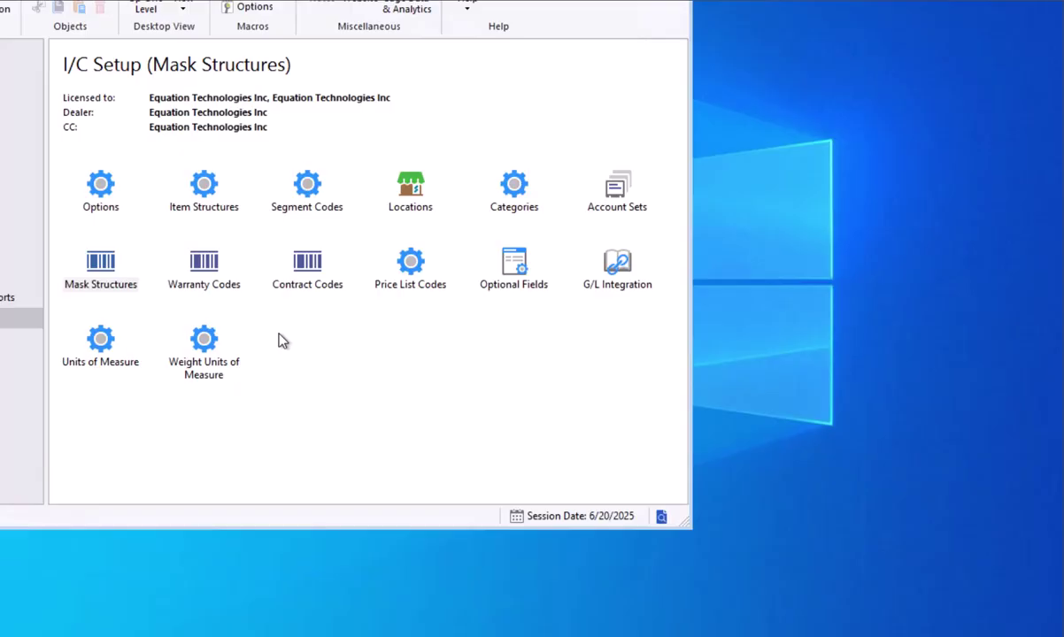
Step: Start the Items Wizard from I/C Items and Price Lists and load item A1-103/0
{"action": "left_click", "coordinate": [6, 236]}
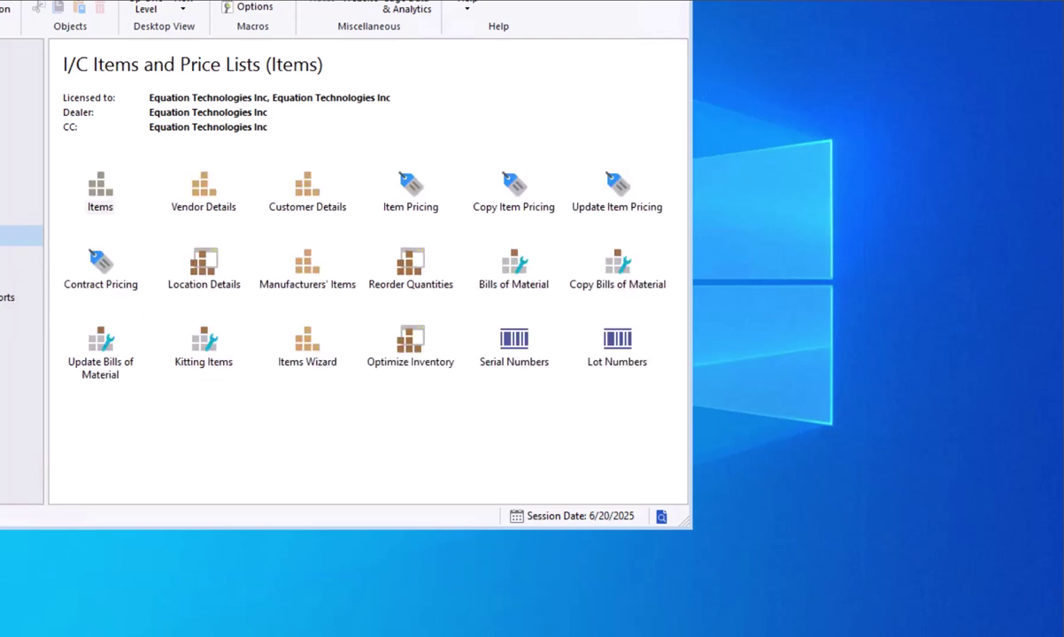
{"action": "left_click", "coordinate": [301, 352]}
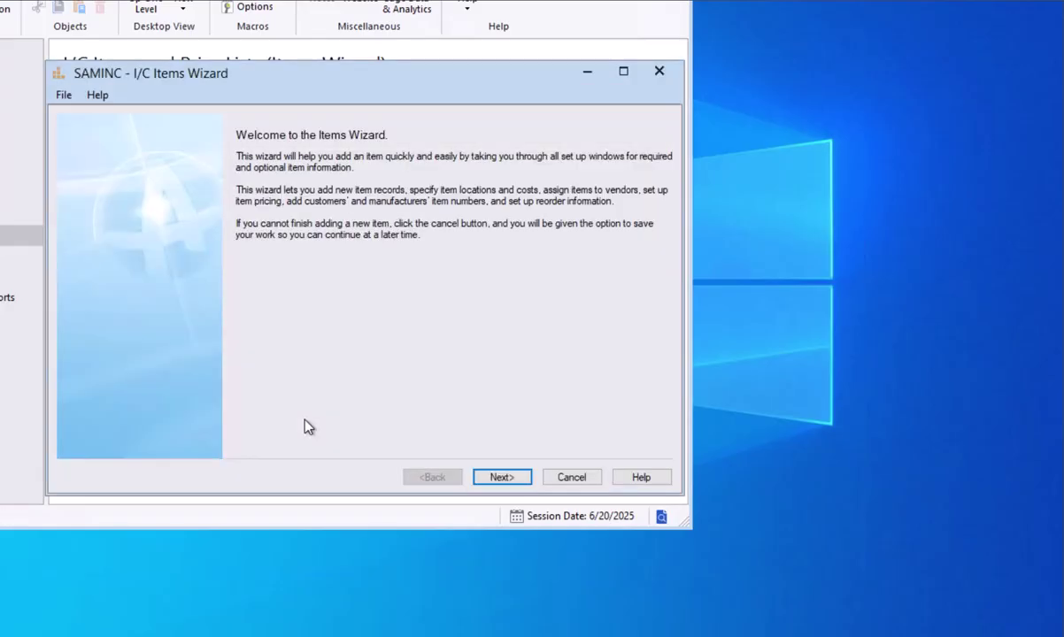
{"action": "left_click", "coordinate": [501, 478]}
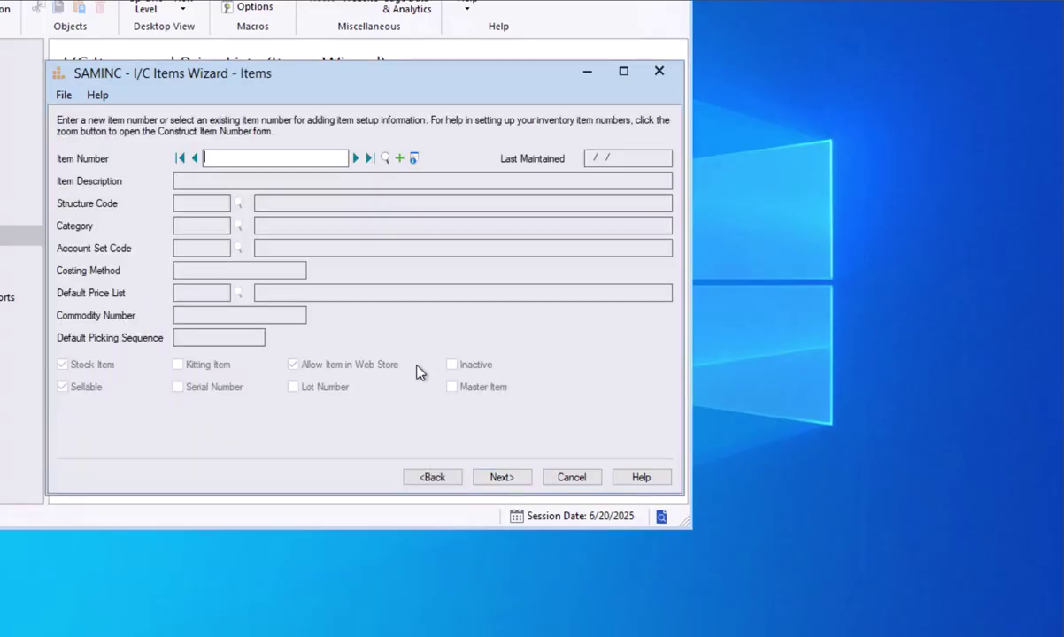
{"action": "left_click", "coordinate": [355, 158]}
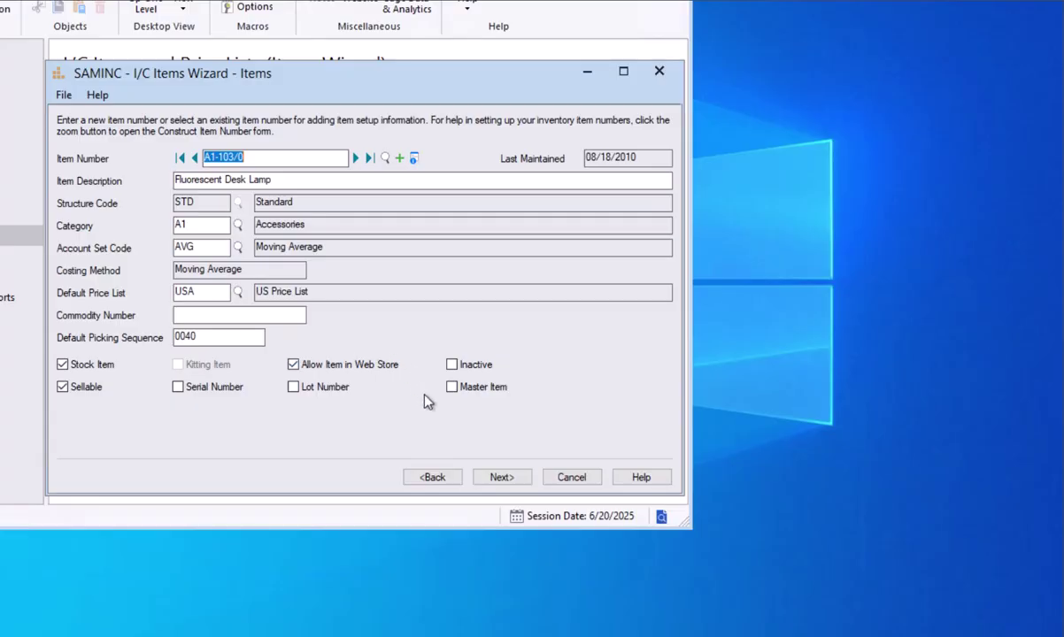
Step: Advance the wizard through the units, taxes, optional fields and location costs of A1-103/0 to the vendor details
{"action": "left_click", "coordinate": [501, 477]}
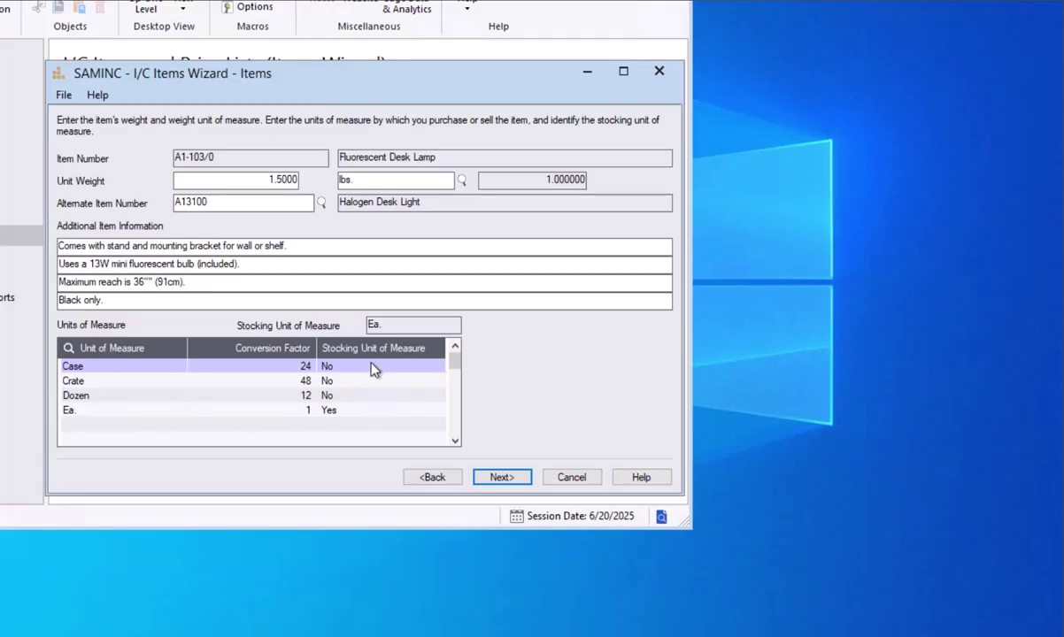
{"action": "left_click", "coordinate": [500, 478]}
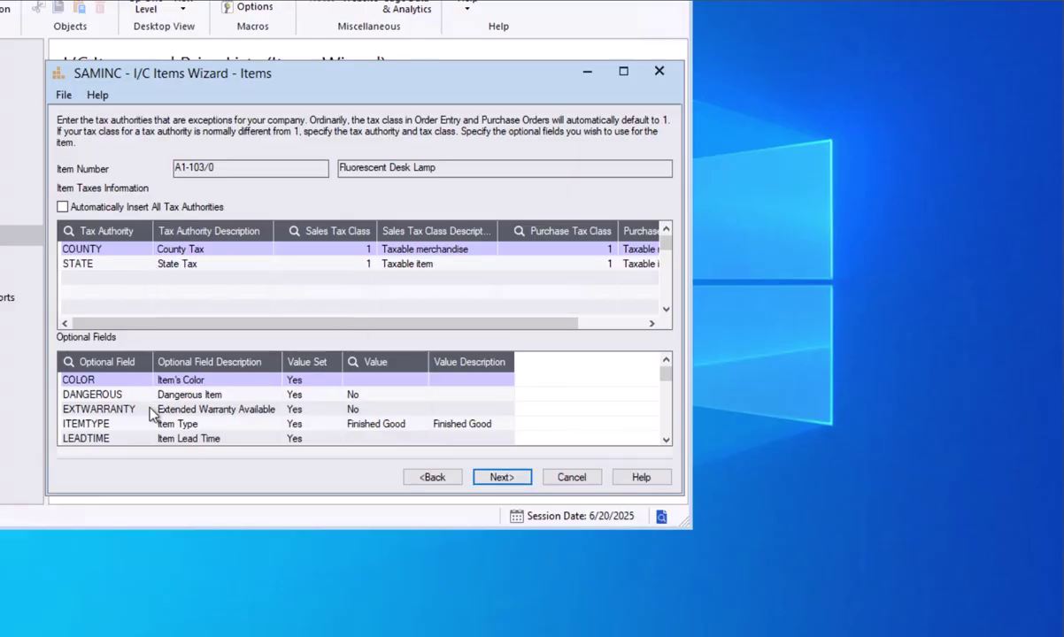
{"action": "left_click", "coordinate": [488, 483]}
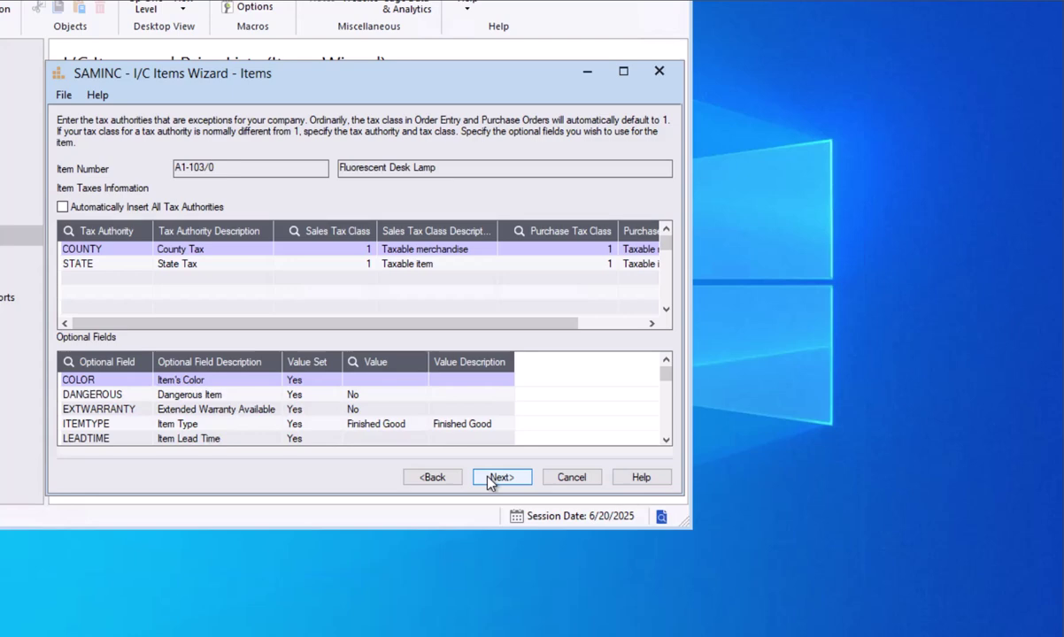
{"action": "left_click", "coordinate": [489, 483]}
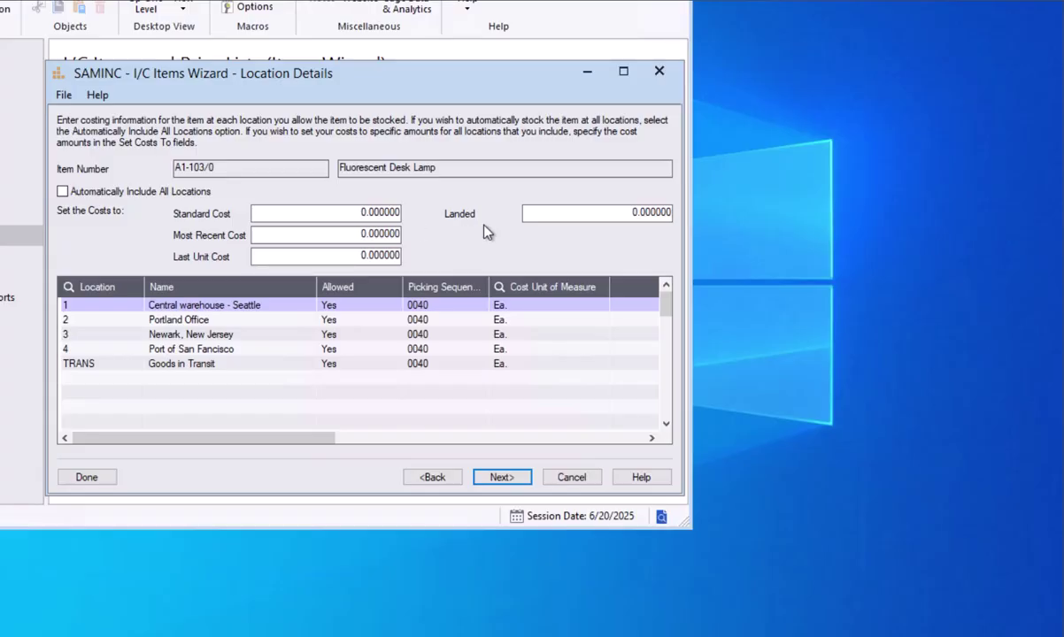
{"action": "left_click", "coordinate": [550, 215]}
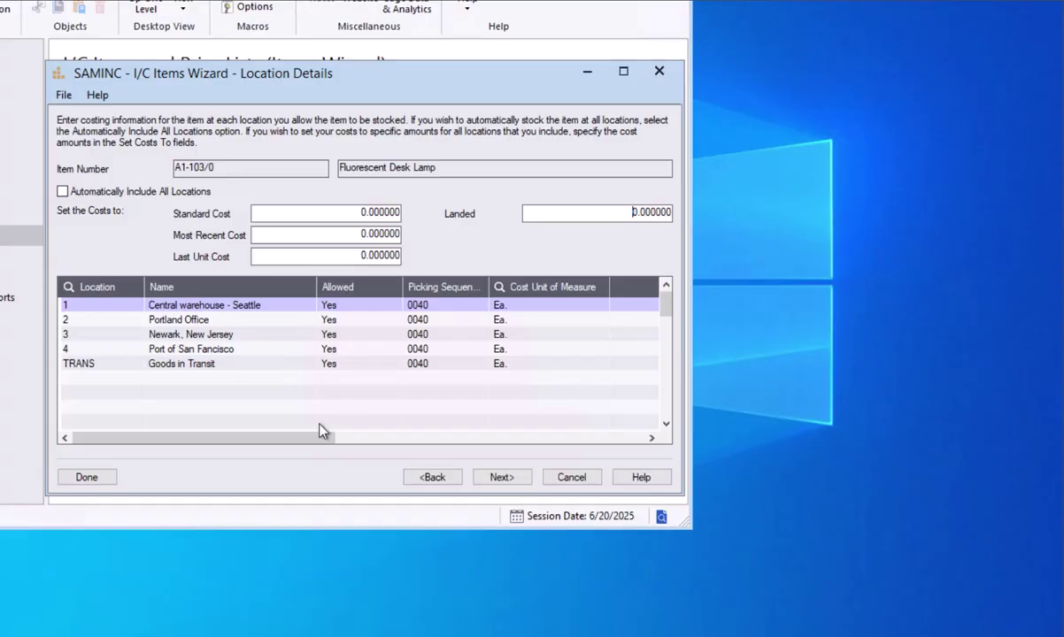
{"action": "left_click_drag", "start_coordinate": [319, 436], "coordinate": [301, 456]}
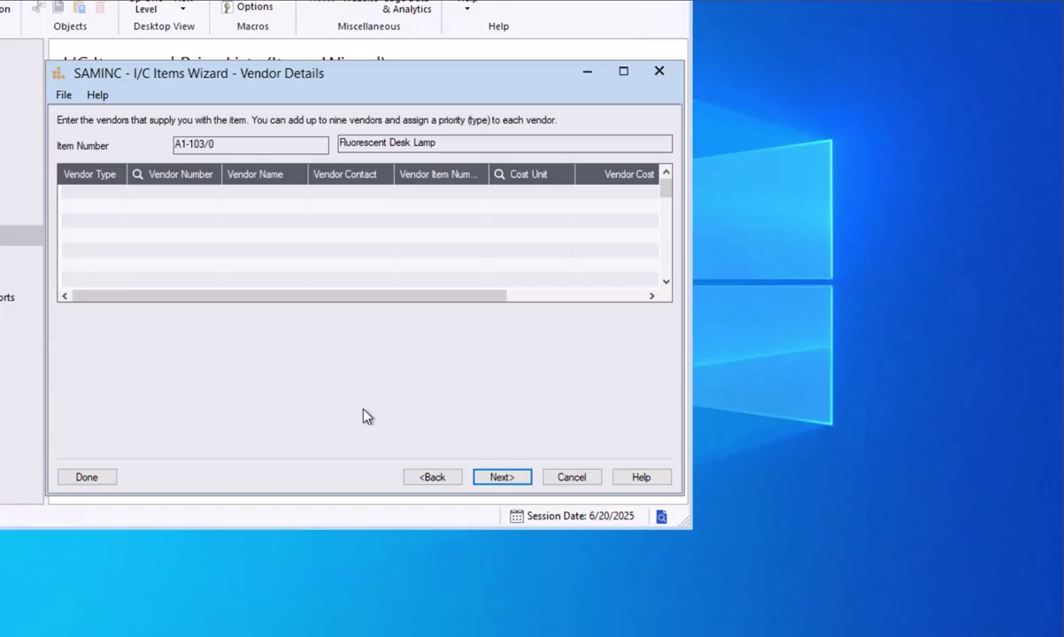
Step: Add Chloride Systems as Vendor 1 in the vendor details of item A1-103/0
{"action": "left_click", "coordinate": [118, 199]}
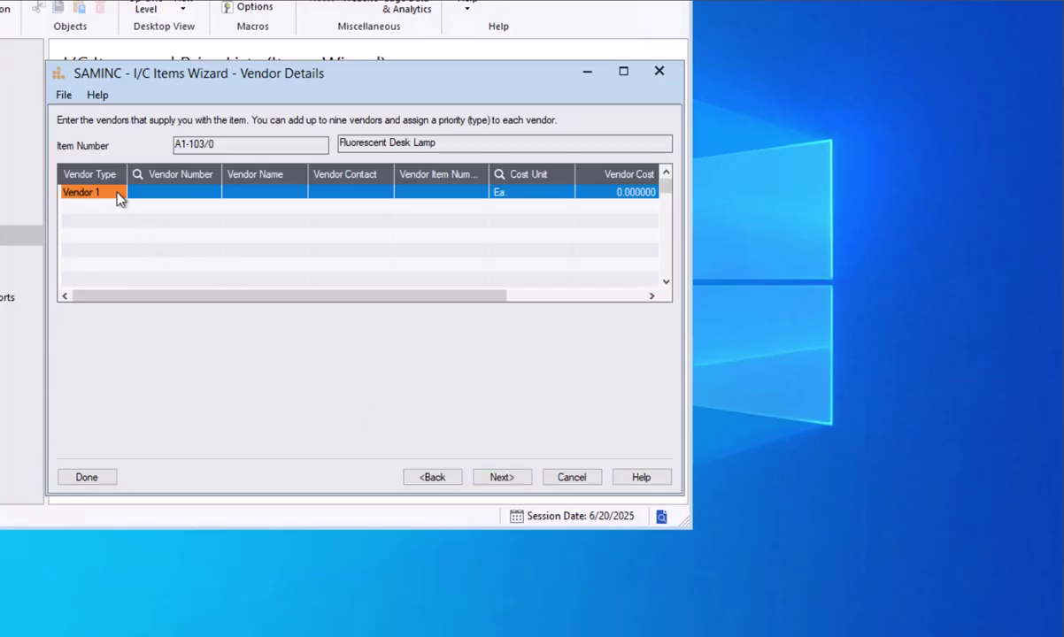
{"action": "left_click", "coordinate": [193, 196]}
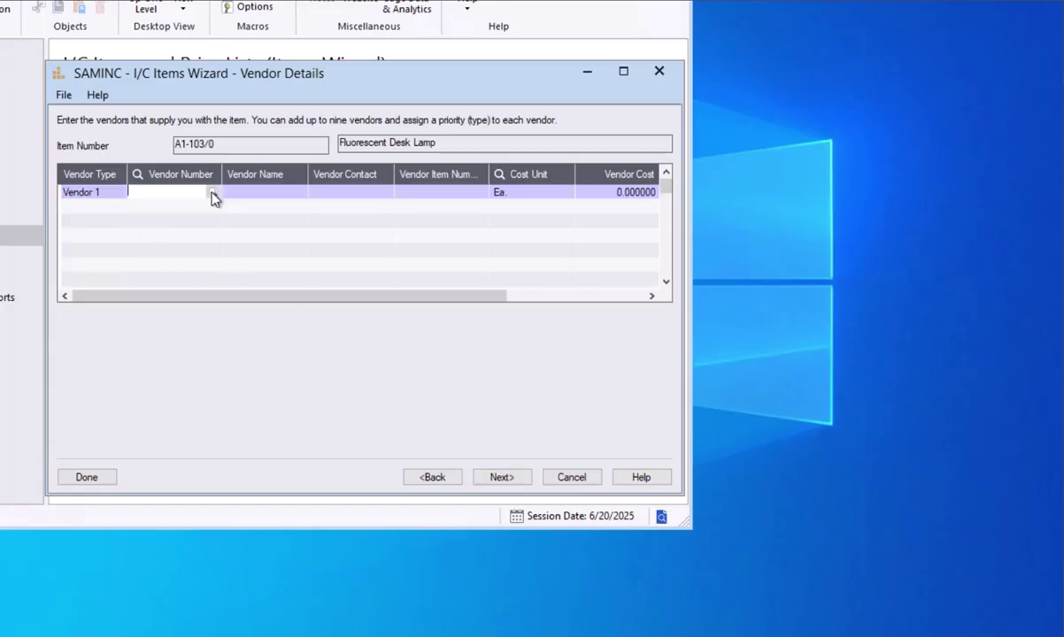
{"action": "left_click", "coordinate": [215, 194]}
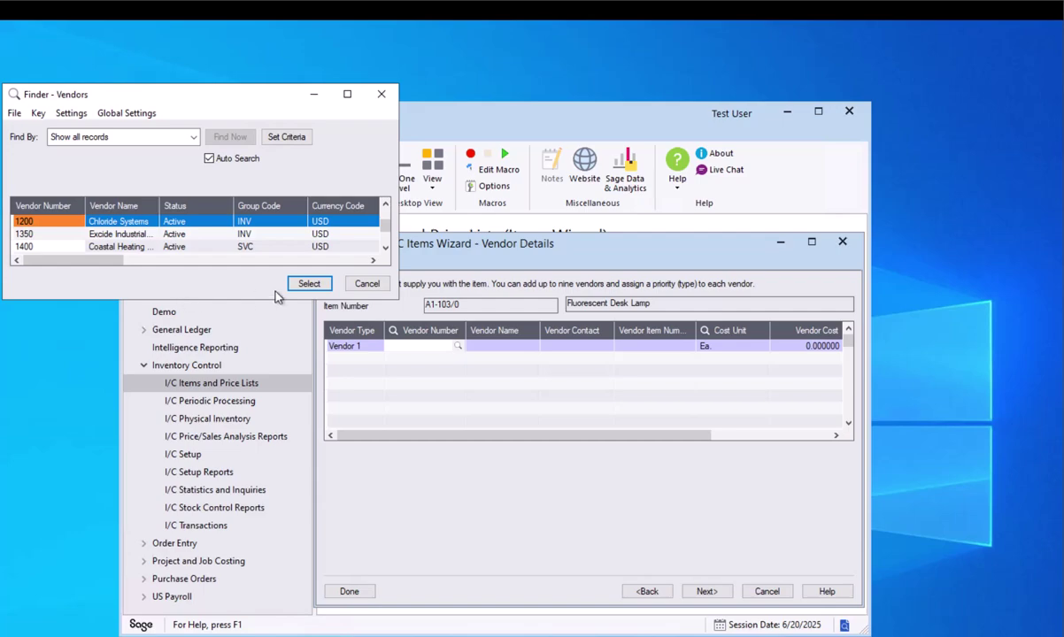
{"action": "left_click", "coordinate": [309, 283]}
{"action": "key", "text": "Tab"}
{"action": "key", "text": "Tab"}
{"action": "key", "text": "Tab"}
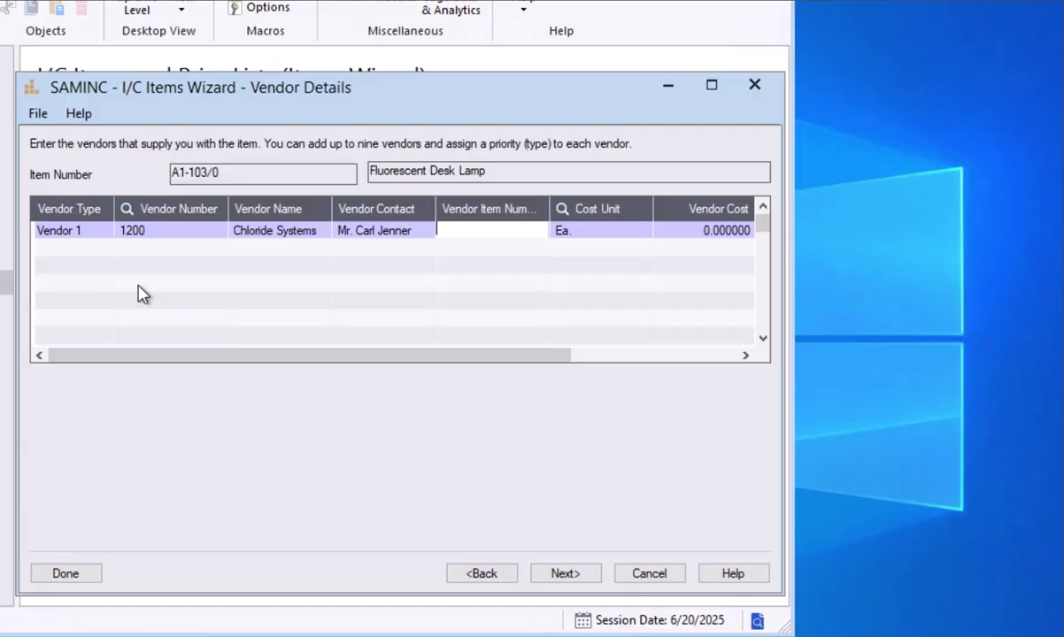
Step: Enter vendor item number 1030-A1 for Vendor 1, keep the cost unit at Ea., and set the vendor cost to 5
{"action": "type", "text": "1030-A1"}
{"action": "key", "text": "Tab"}
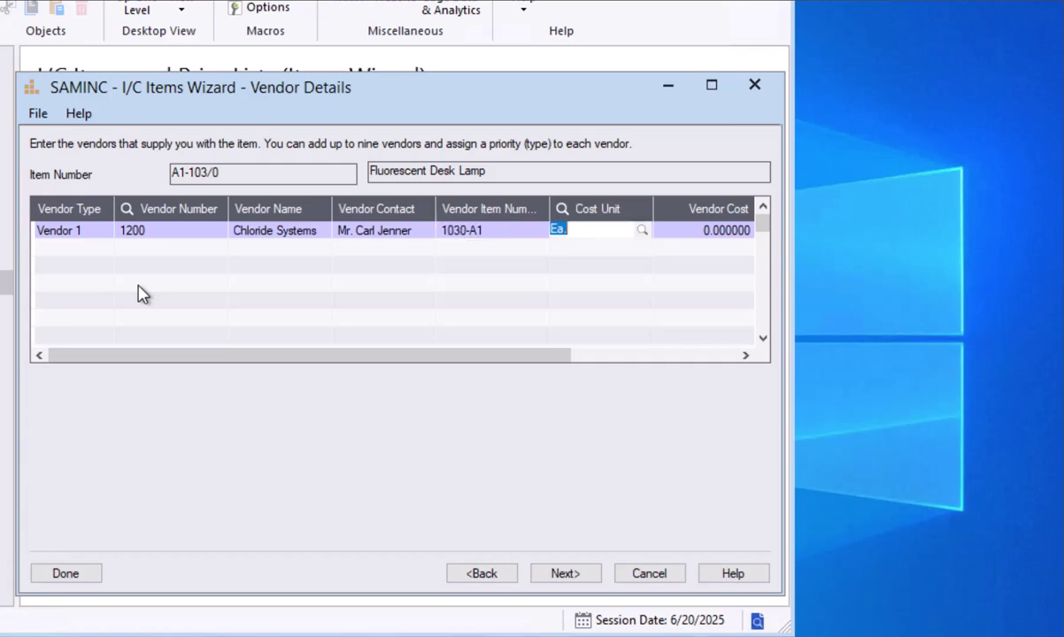
{"action": "key", "text": "Tab"}
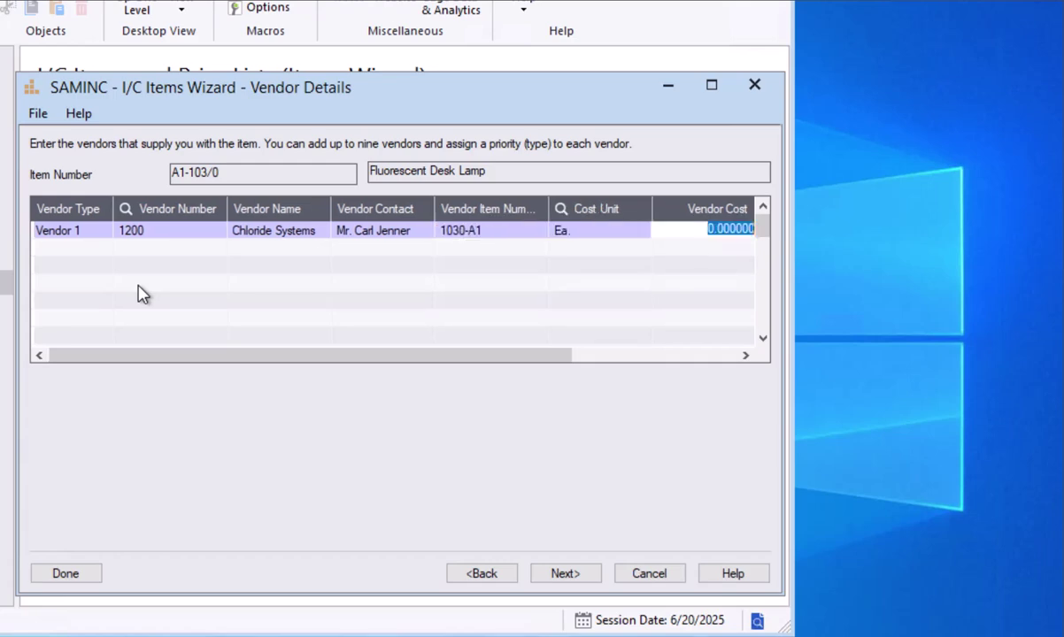
{"action": "key", "text": "shift+Tab"}
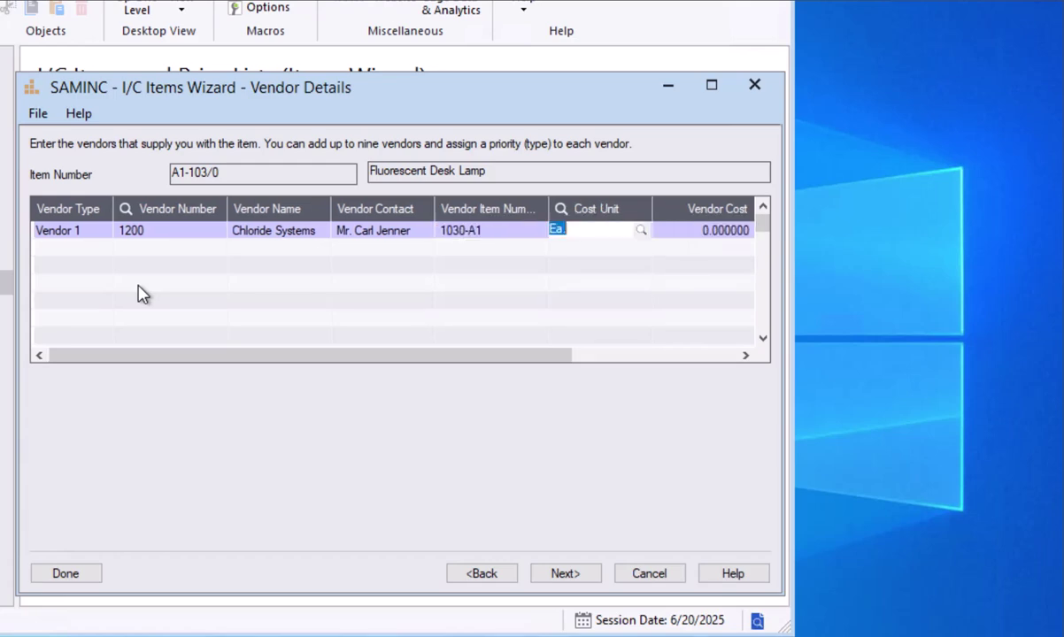
{"action": "left_click", "coordinate": [640, 230]}
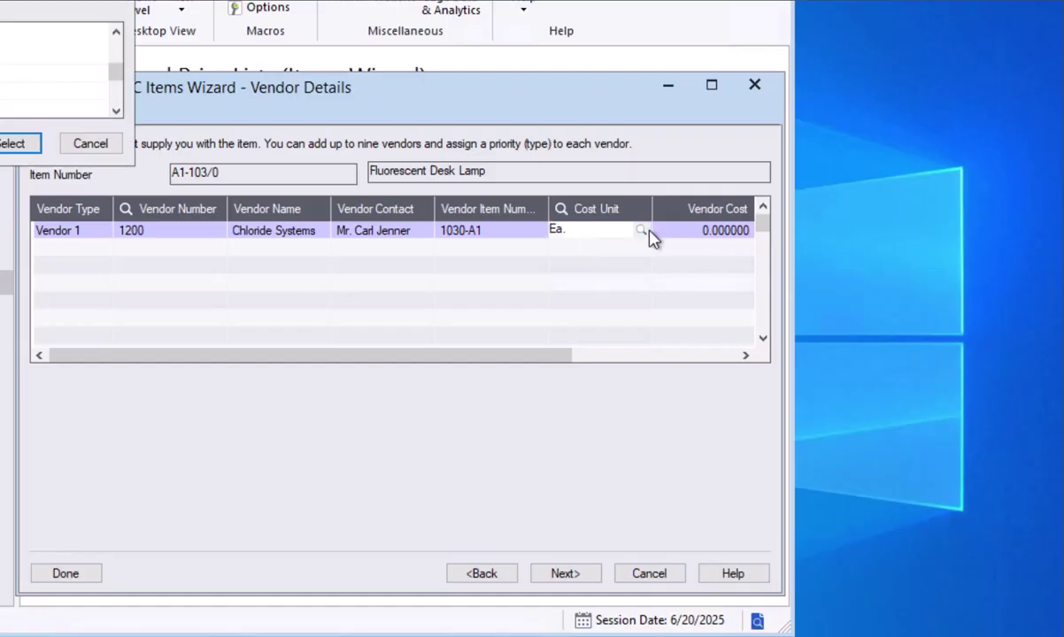
{"action": "left_click", "coordinate": [116, 148]}
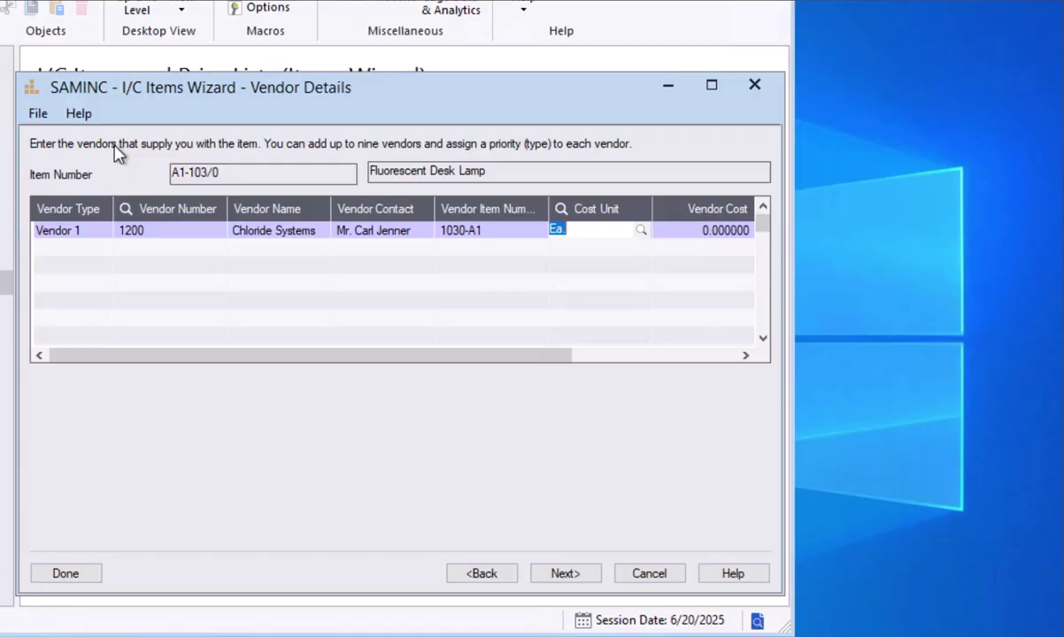
{"action": "key", "text": "Tab"}
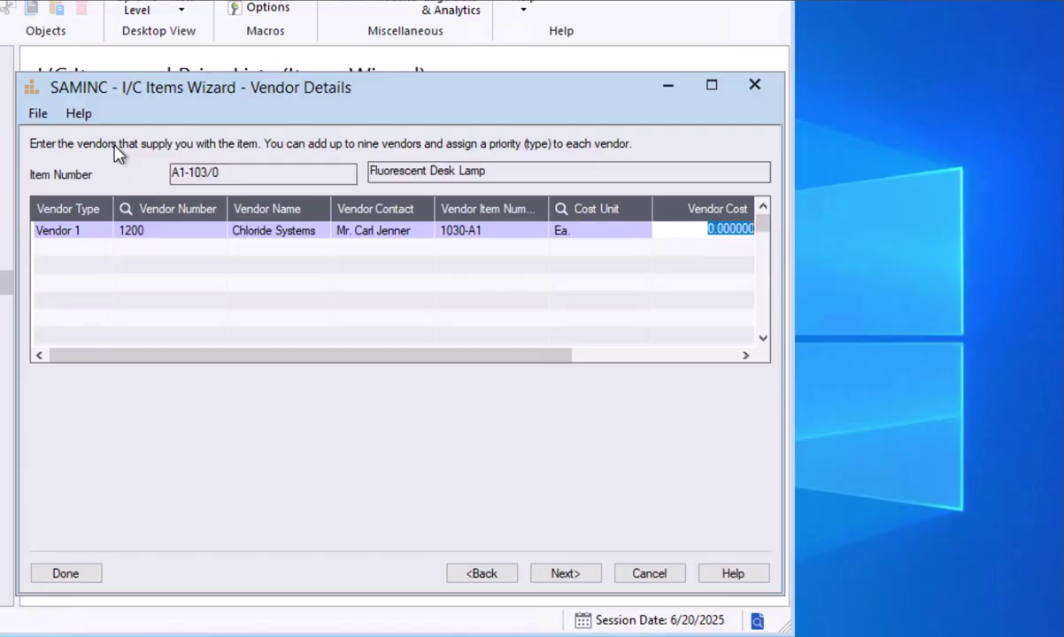
{"action": "type", "text": "5"}
{"action": "key", "text": "Return"}
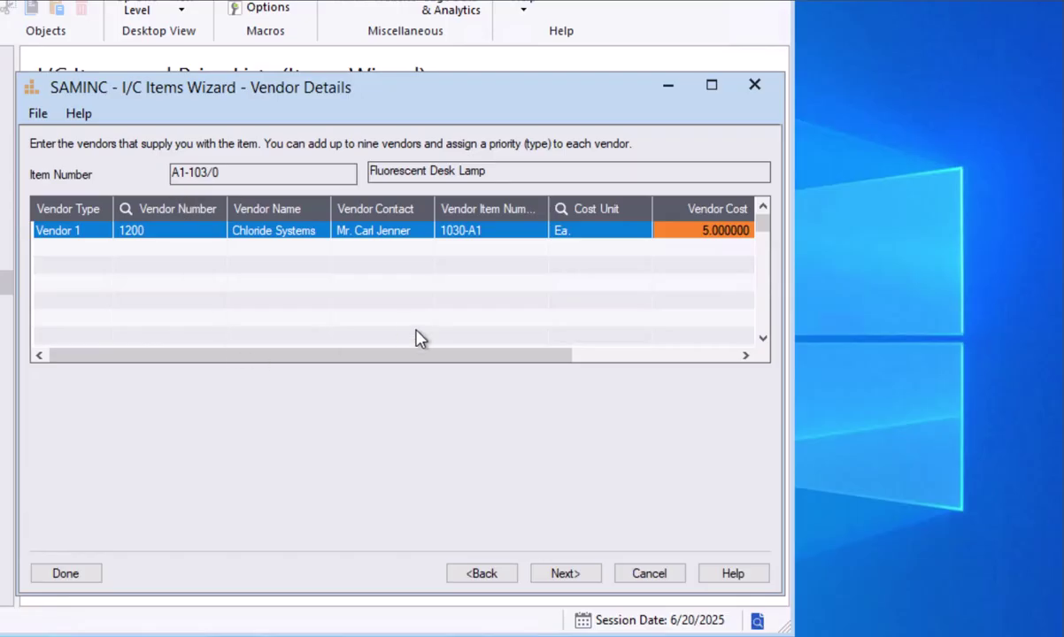
Step: Advance to the item pricing of A1-103/0, examine its RTL retail price list, and continue to the contract pricing
{"action": "left_click", "coordinate": [567, 573]}
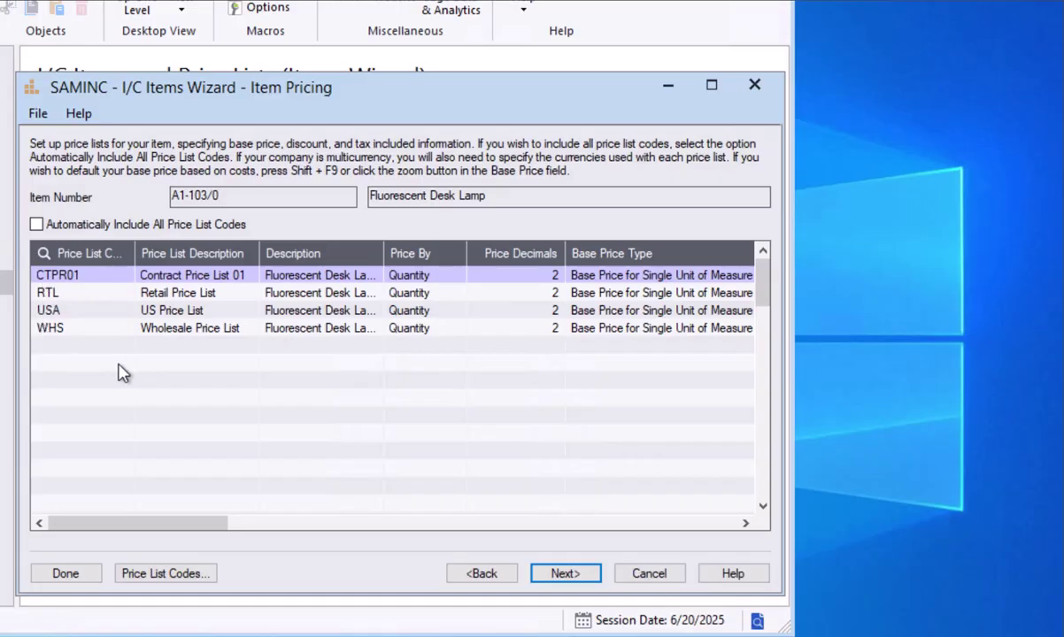
{"action": "left_click", "coordinate": [88, 292]}
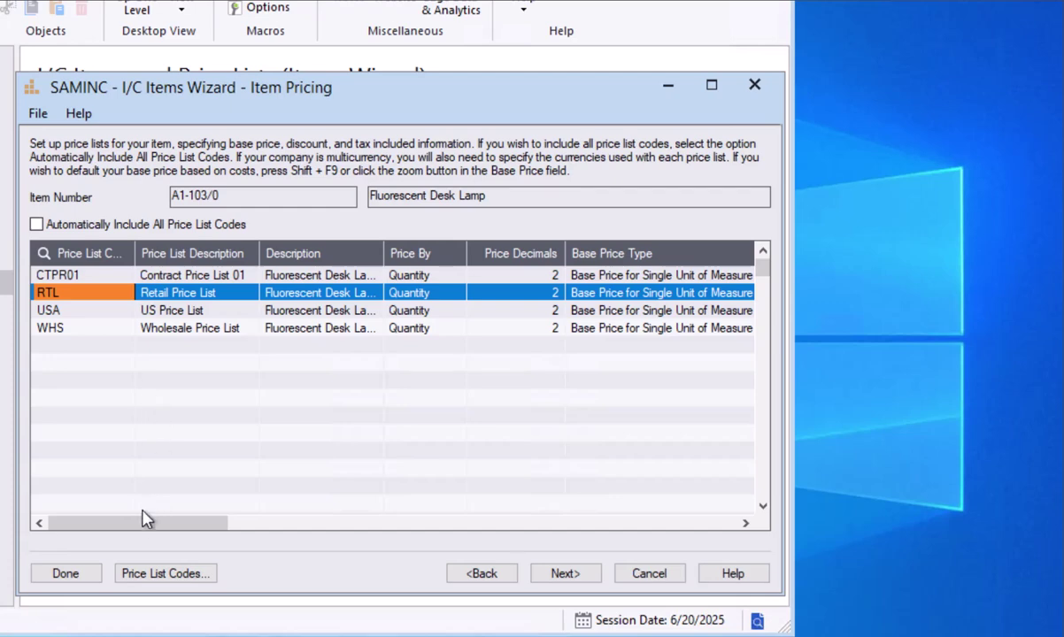
{"action": "left_click_drag", "start_coordinate": [142, 531], "coordinate": [79, 528]}
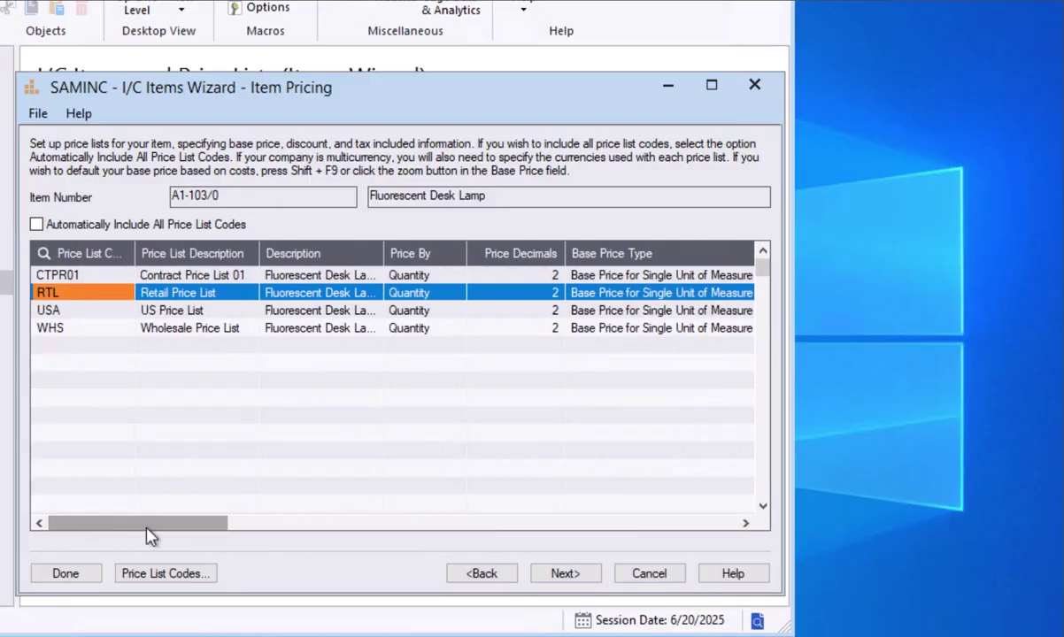
{"action": "left_click", "coordinate": [588, 575]}
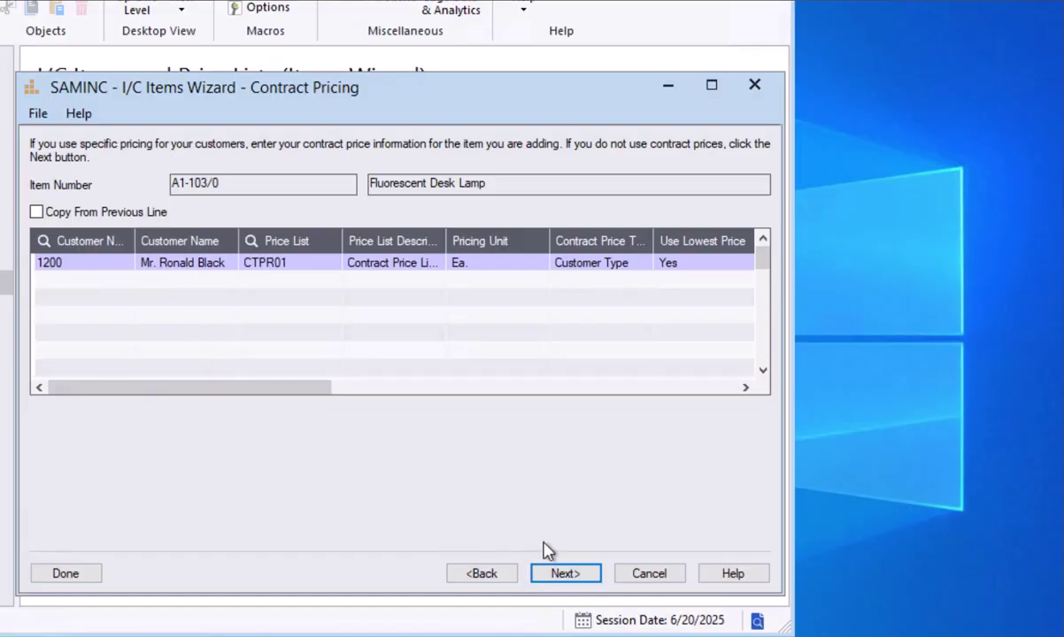
Step: Review the manufacturers' item numbers and the customer details of A1-103/0, including the customer item number sold by the Case
{"action": "left_click", "coordinate": [580, 577]}
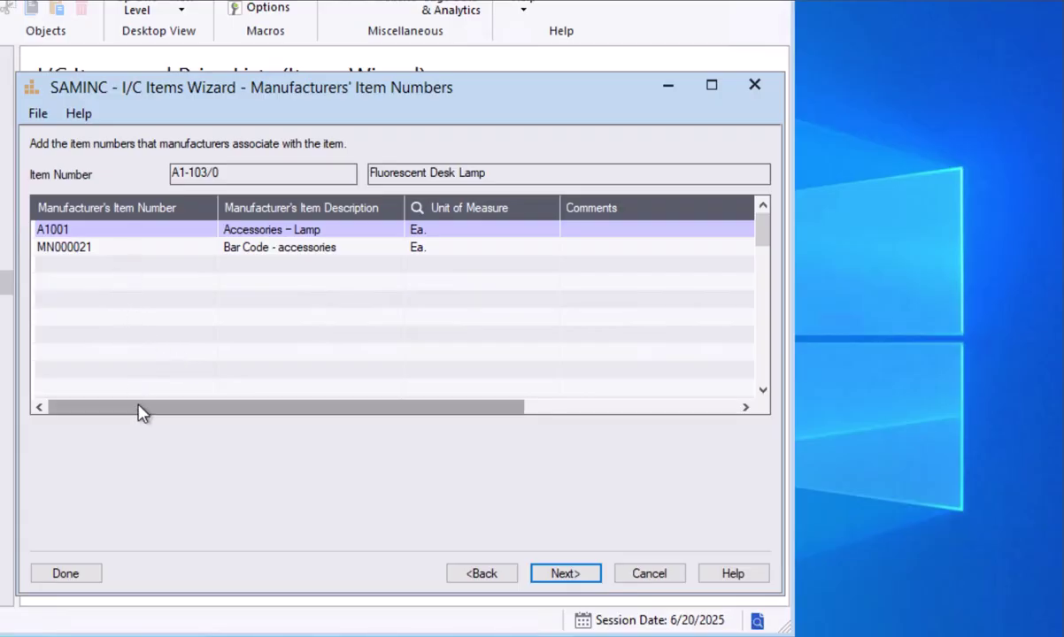
{"action": "left_click_drag", "start_coordinate": [142, 413], "coordinate": [109, 408]}
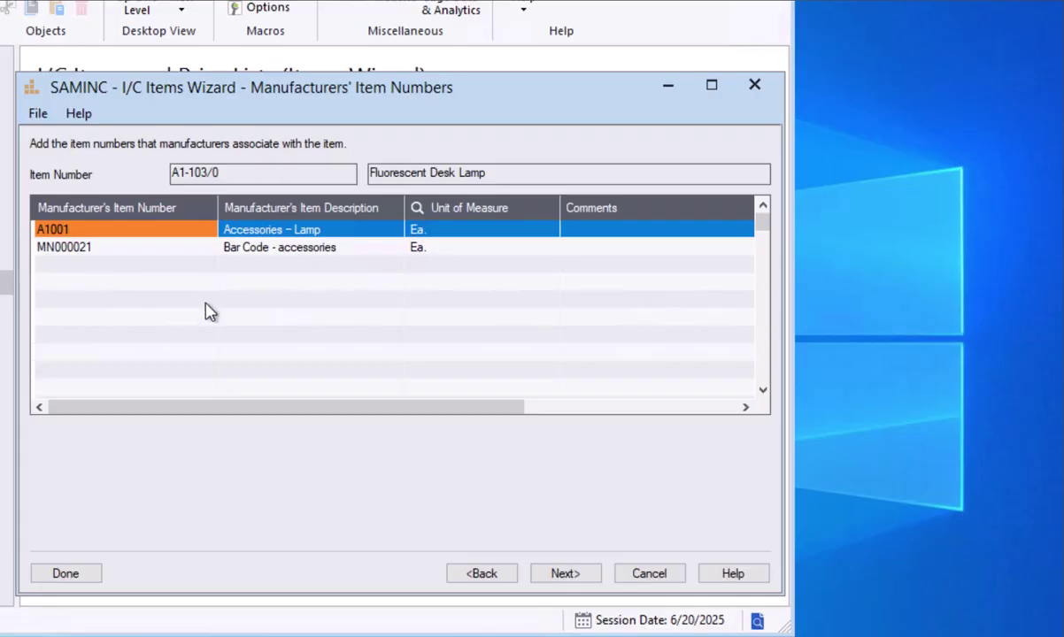
{"action": "left_click", "coordinate": [563, 577]}
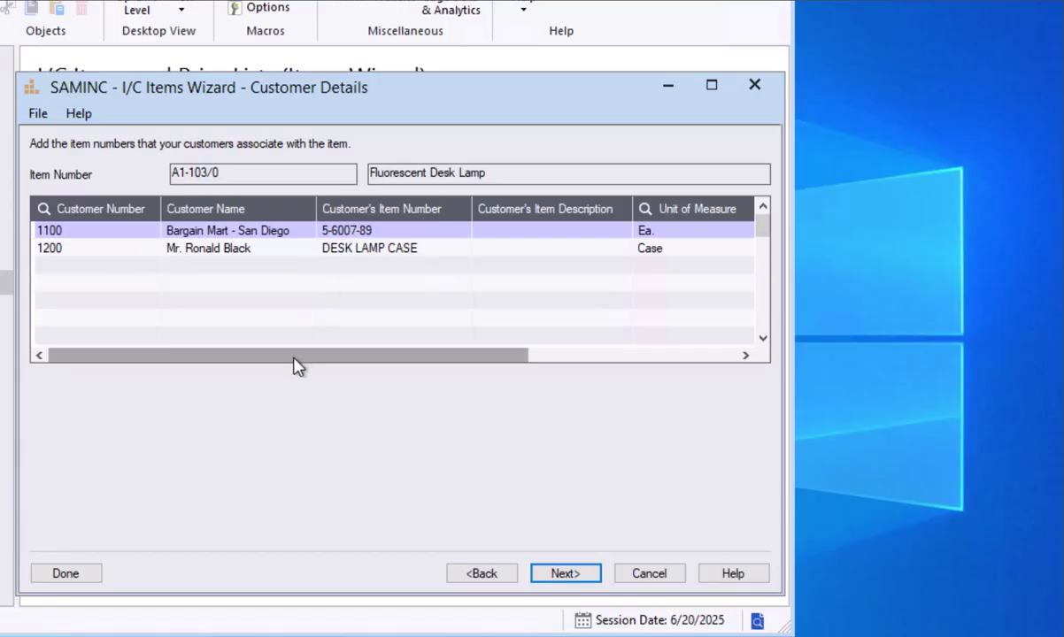
{"action": "left_click_drag", "start_coordinate": [296, 357], "coordinate": [299, 356]}
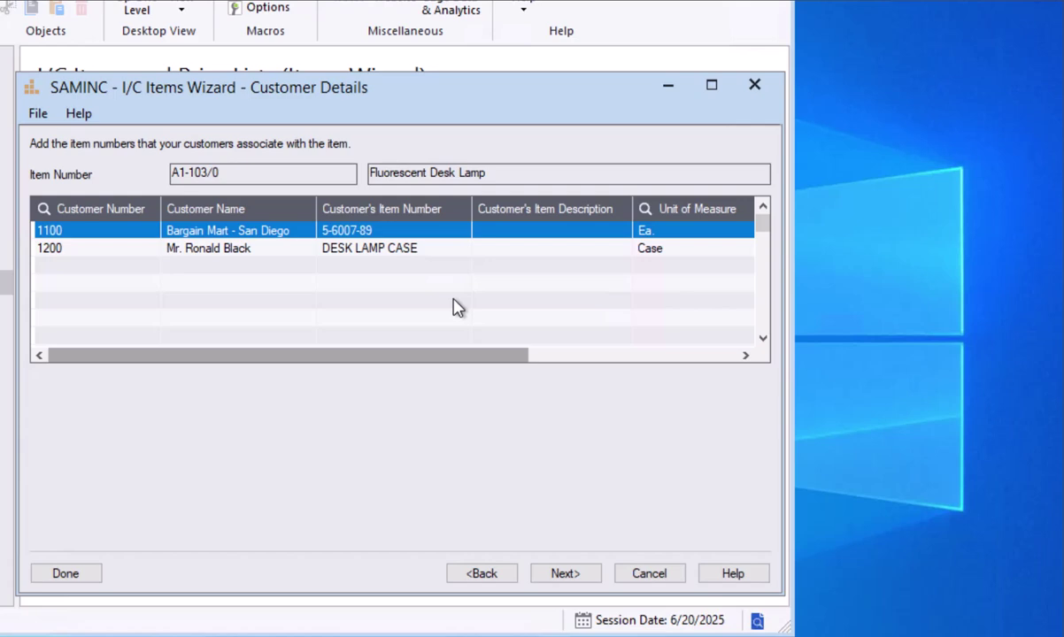
{"action": "left_click", "coordinate": [665, 250]}
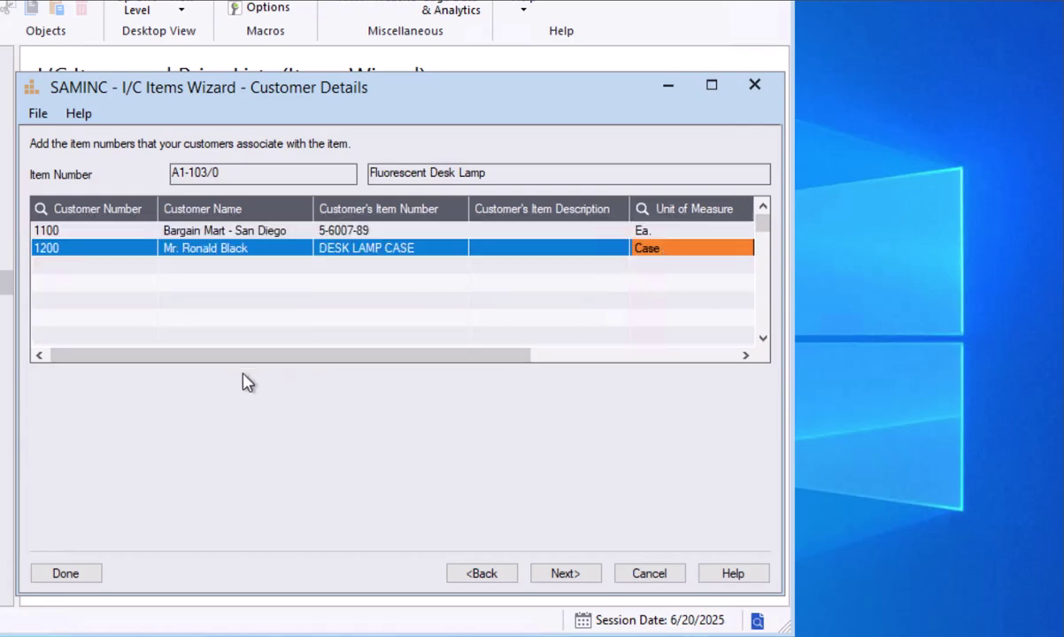
Step: Advance past the reorder quantities to the wizard's summary of changes, then close the Items Wizard without applying them
{"action": "left_click", "coordinate": [569, 573]}
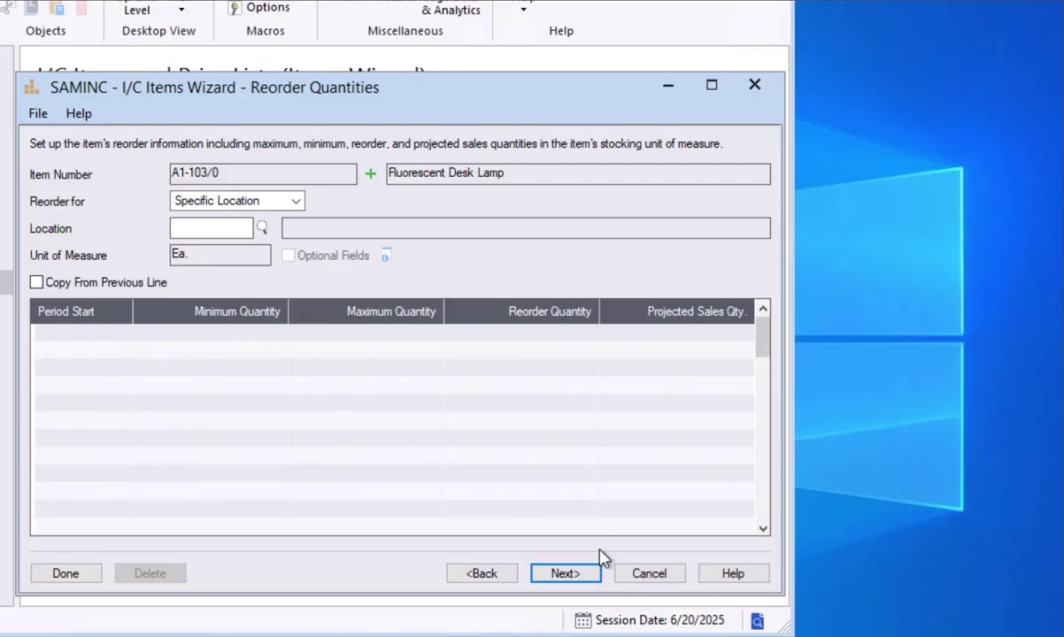
{"action": "left_click", "coordinate": [566, 574]}
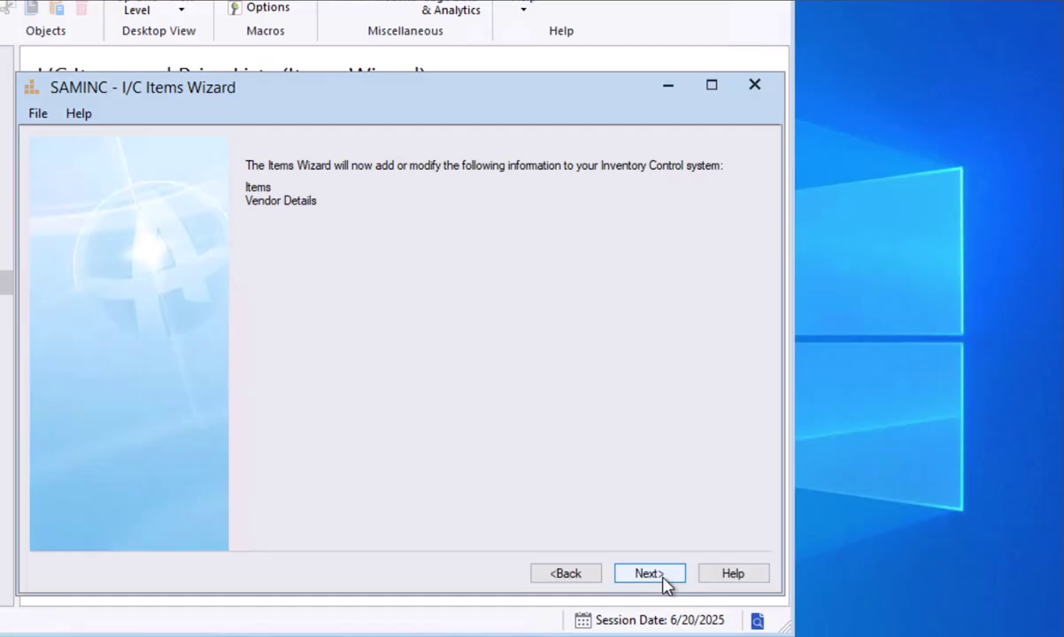
{"action": "left_click", "coordinate": [759, 87]}
{"action": "left_click", "coordinate": [345, 399]}
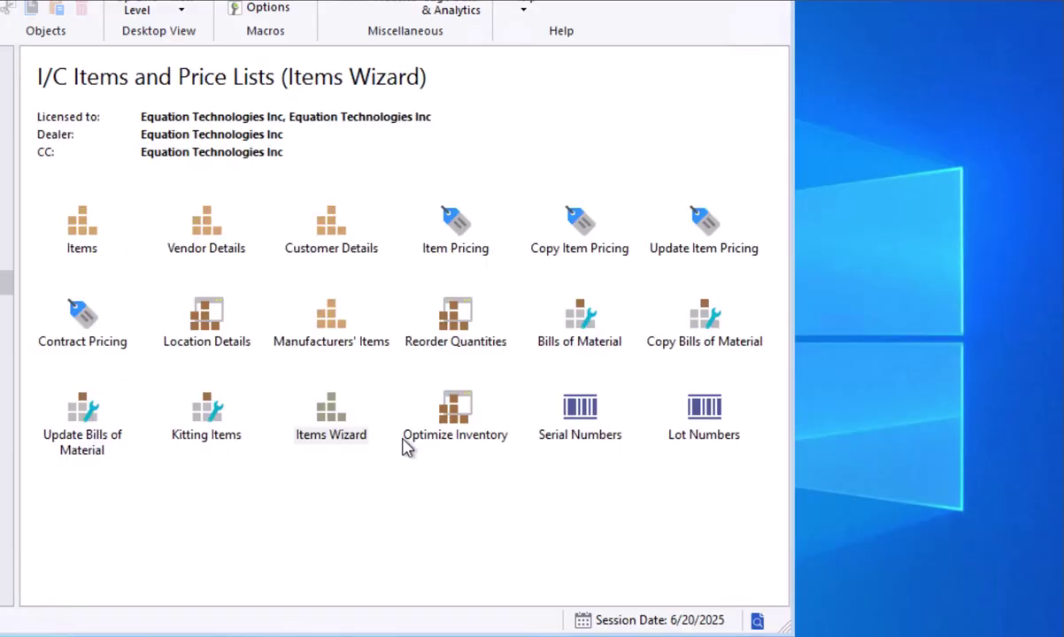